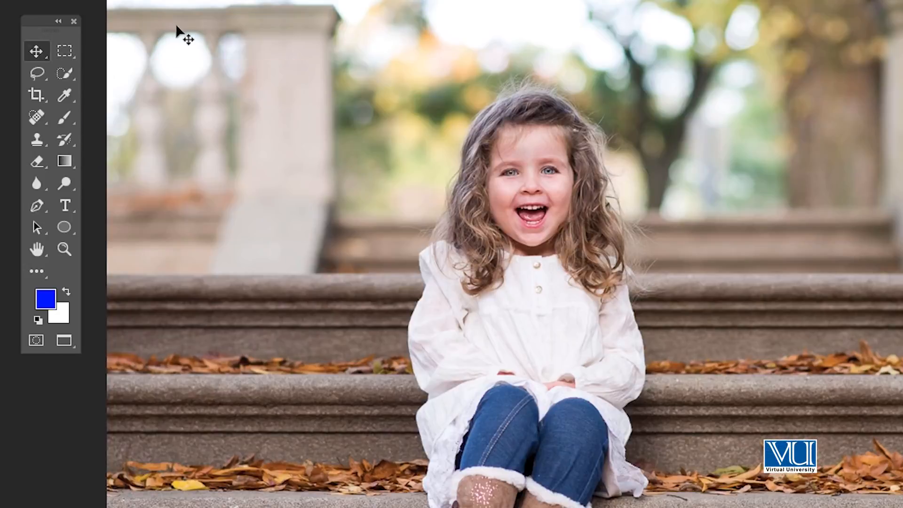
# Step: Select the seated girl with a rectangular marquee reaching from above her head to below her boots
pyautogui.press('m')
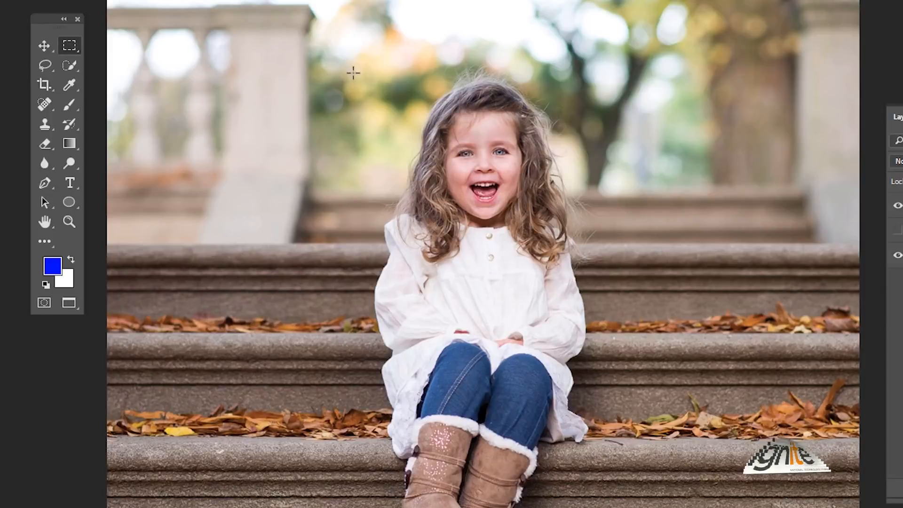
pyautogui.moveTo(330, 61); pyautogui.dragTo(362, 119)
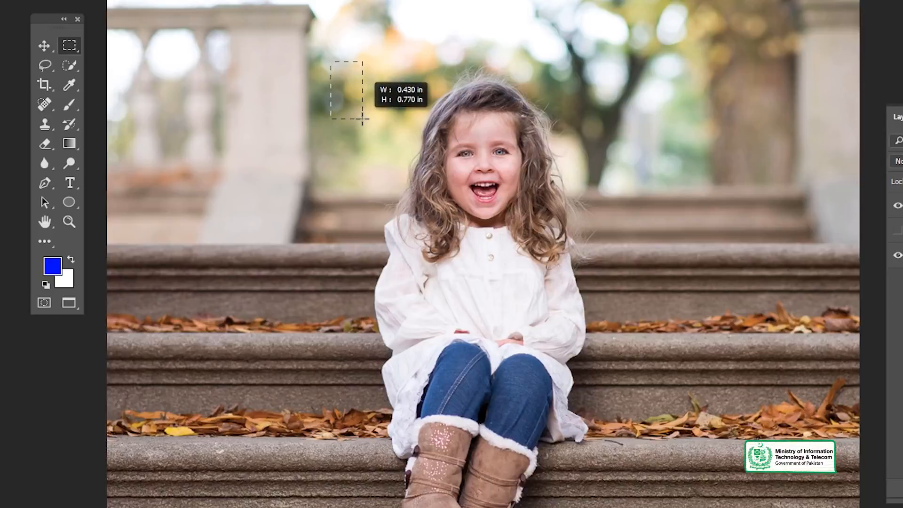
pyautogui.moveTo(362, 118); pyautogui.dragTo(630, 507)
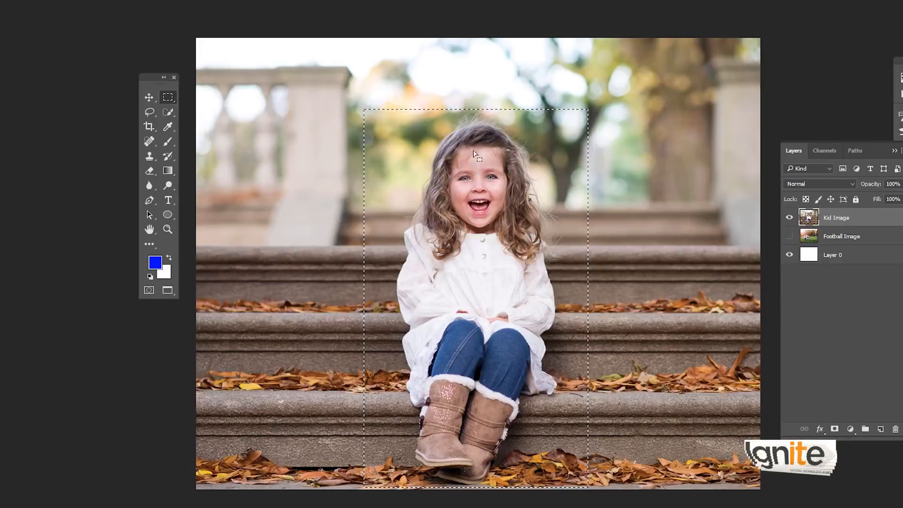
# Step: Try moving the selected rectangle sideways on the Kid Image layer and deleting its contents, undoing each change
pyautogui.press('v')
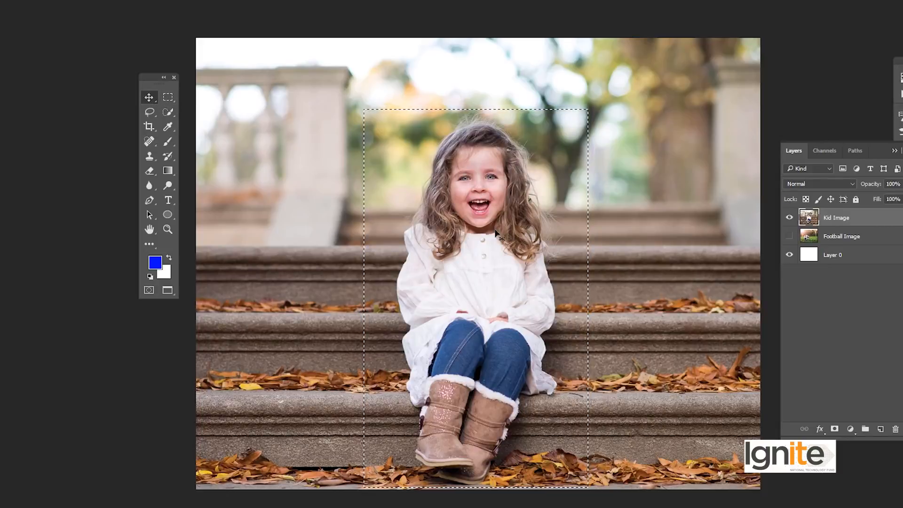
pyautogui.moveTo(487, 241); pyautogui.dragTo(723, 240)
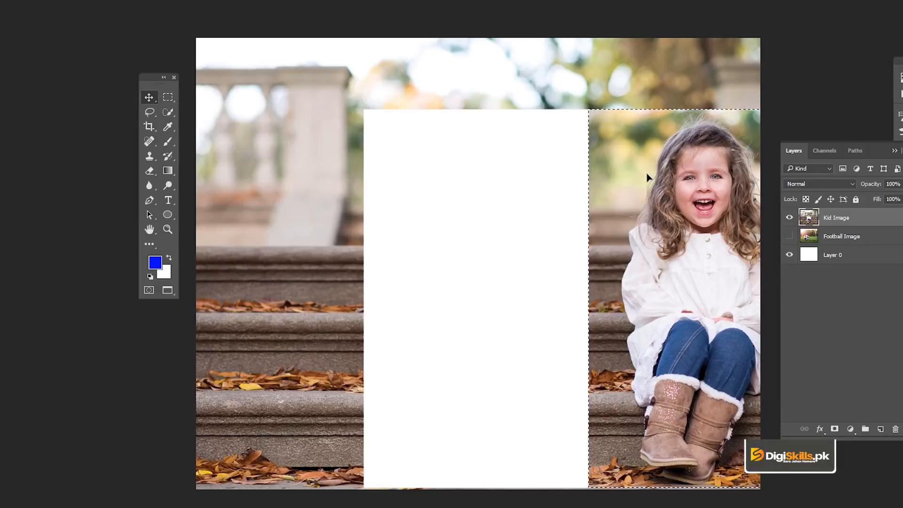
pyautogui.hotkey('ctrl', 'z')
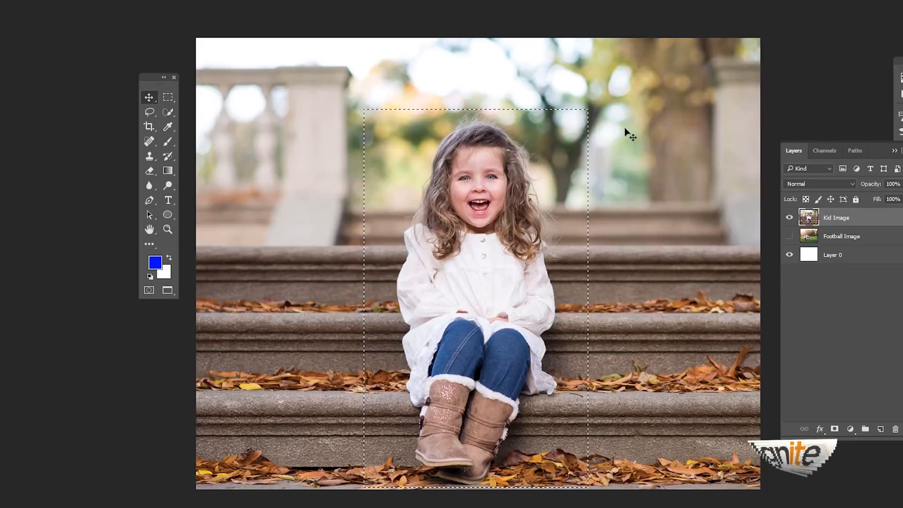
pyautogui.press('Delete')
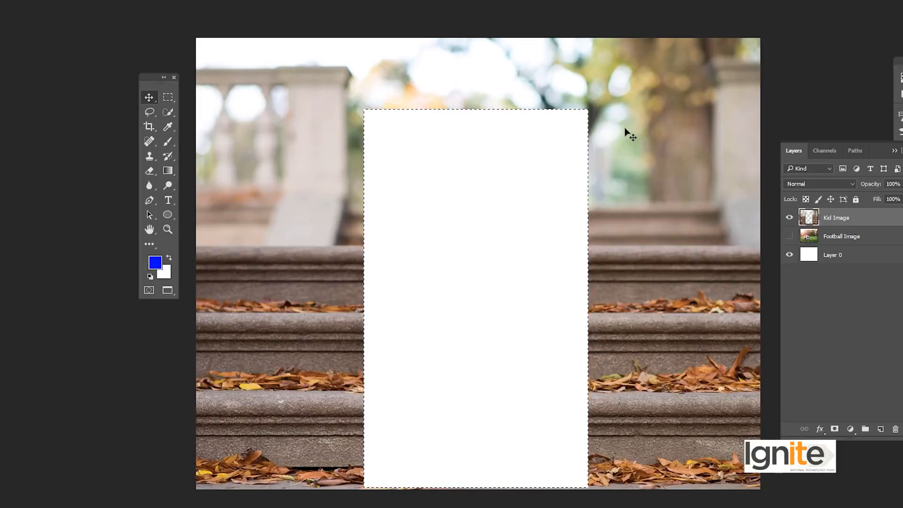
pyautogui.hotkey('ctrl', 'z')
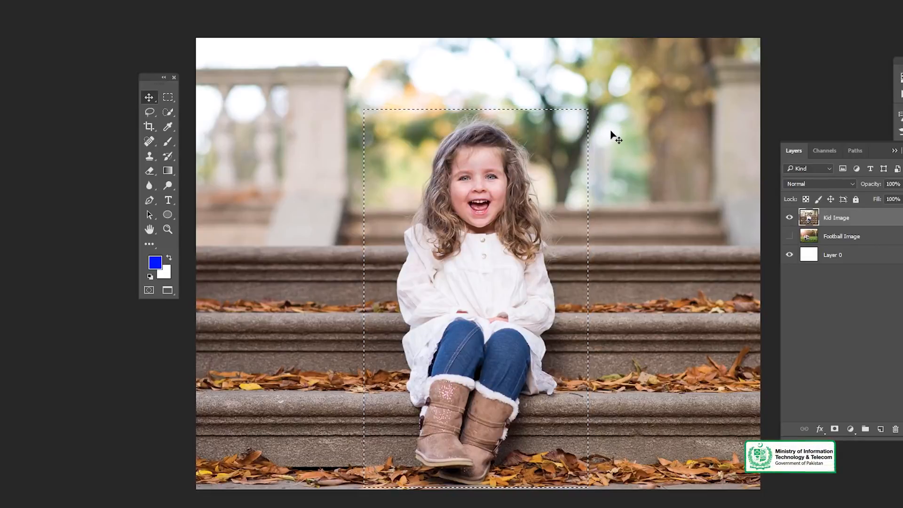
# Step: Invert the selection and delete the area around the girl, then undo the deletion and deselect
pyautogui.hotkey('ctrl', 'shift', 'i')
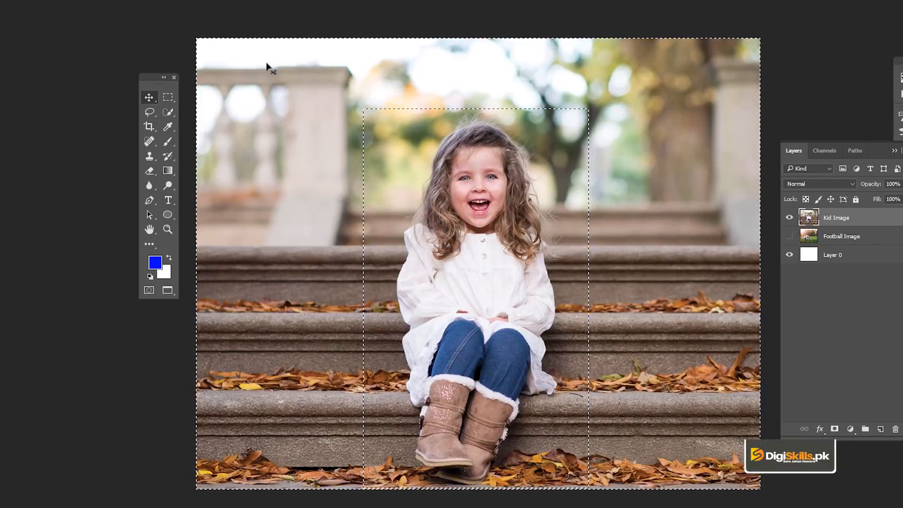
pyautogui.press('Delete')
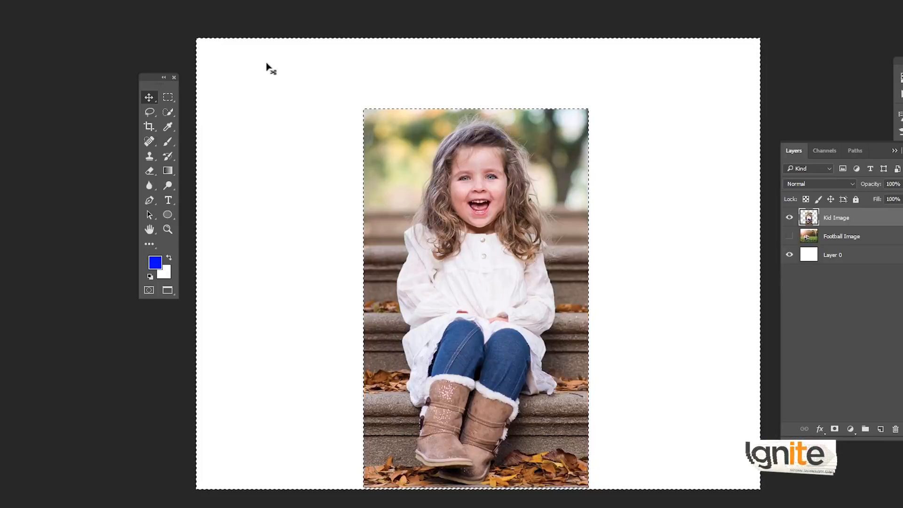
pyautogui.hotkey('ctrl', 'z')
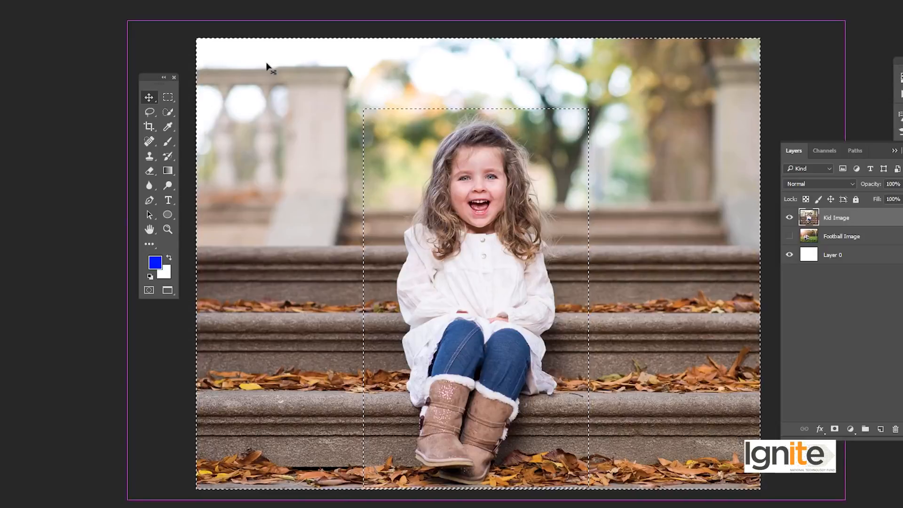
pyautogui.hotkey('ctrl', 'd')
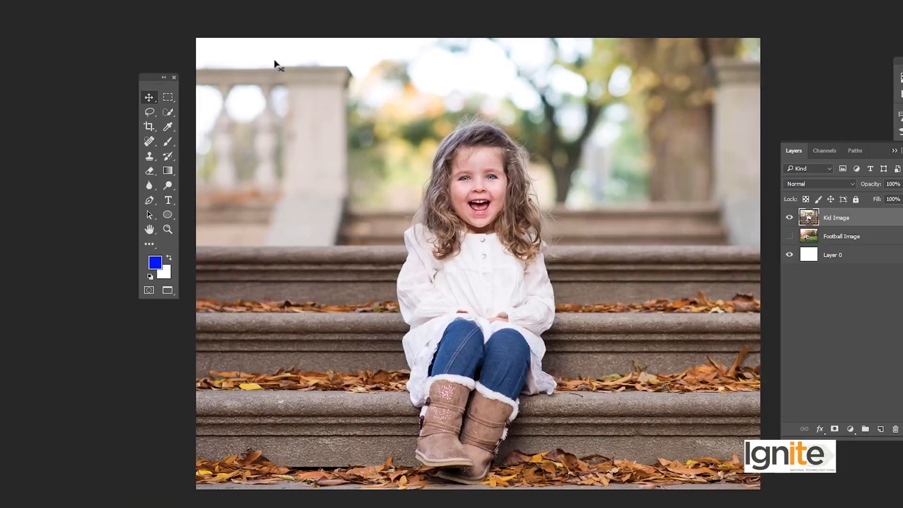
# Step: Draw a rectangular marquee selection around the girl's head and upper body
pyautogui.click(168, 97)
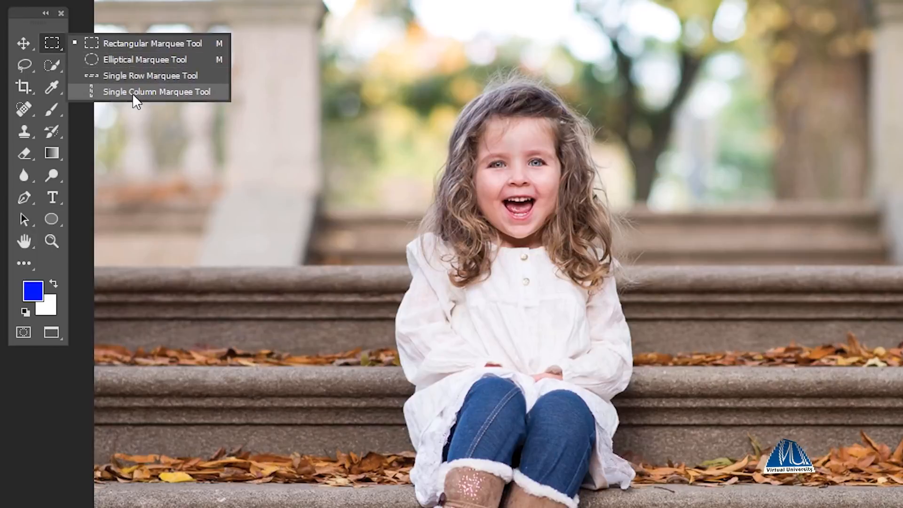
pyautogui.click(136, 45)
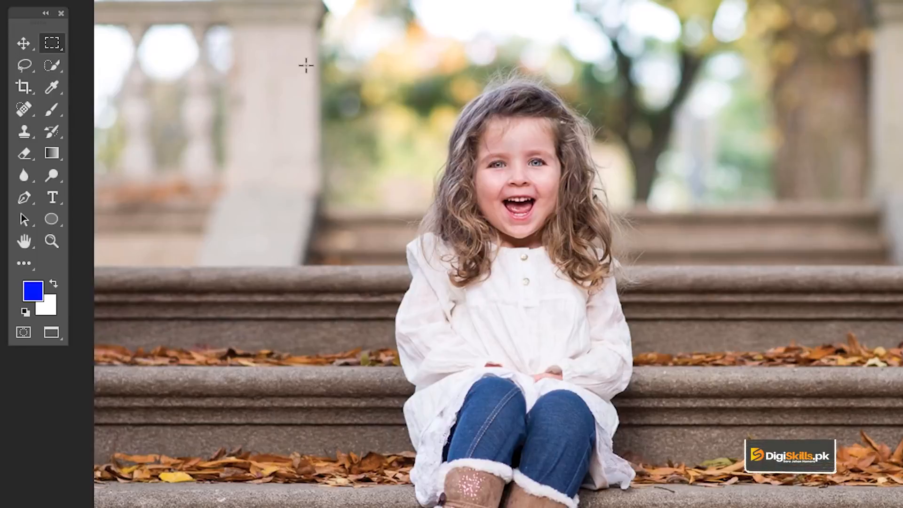
pyautogui.moveTo(622, 281); pyautogui.dragTo(662, 331)
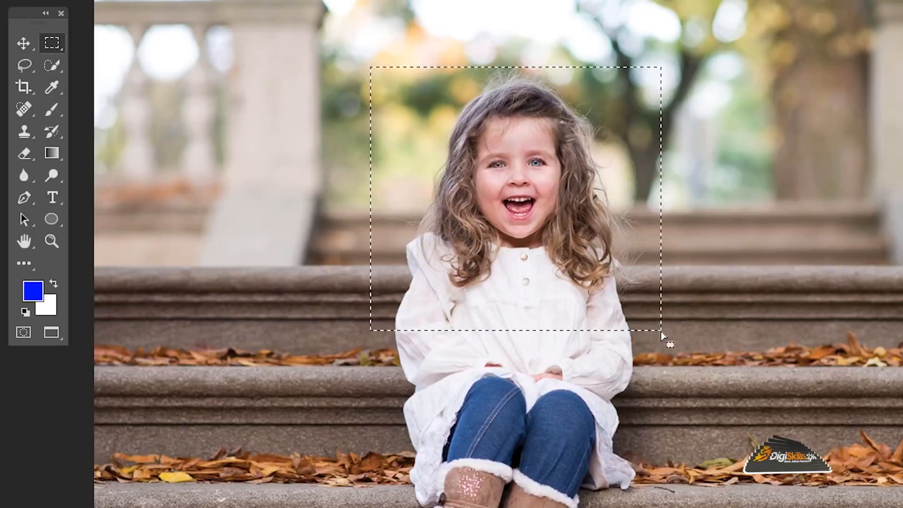
# Step: Try deleting and moving the selected head and upper body, undoing each change, and clear the selection
pyautogui.press('v')
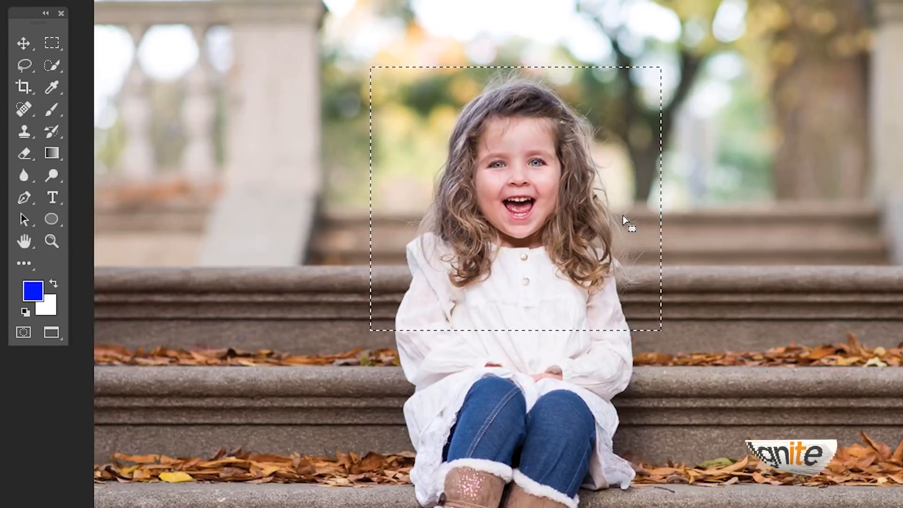
pyautogui.press('Delete')
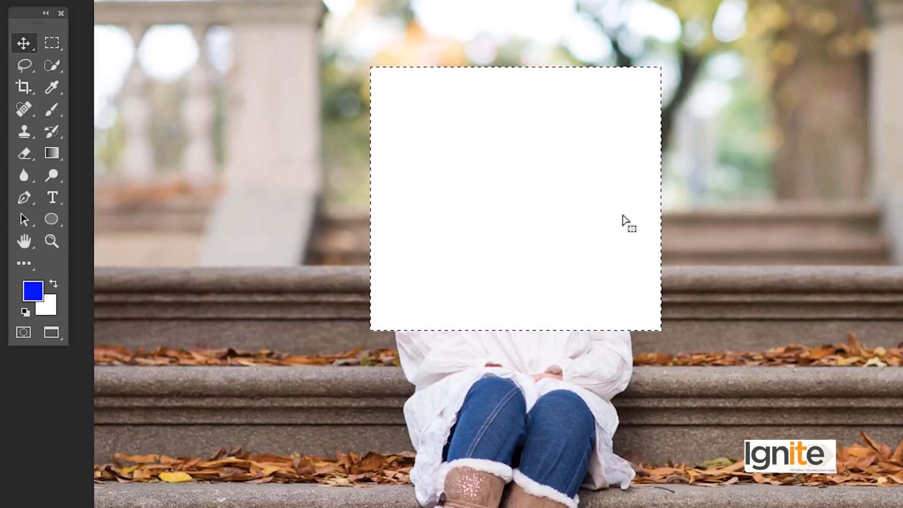
pyautogui.hotkey('ctrl', 'z')
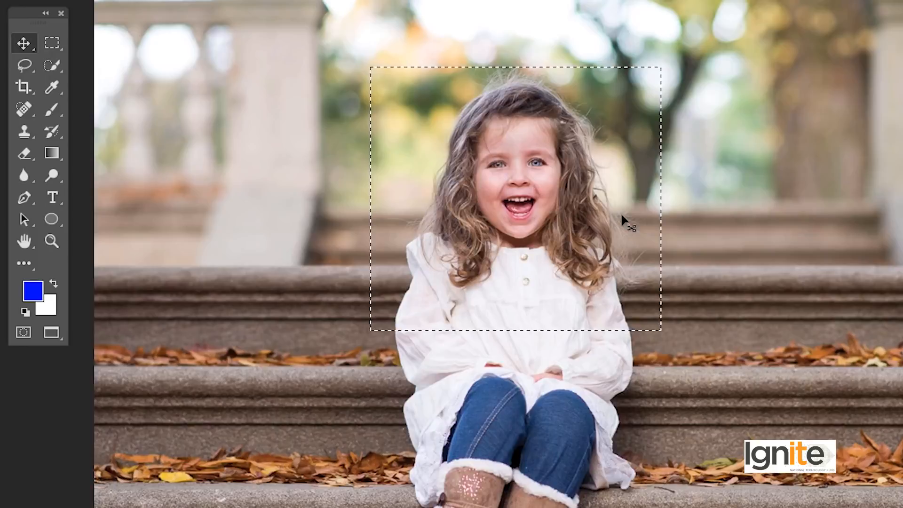
pyautogui.moveTo(620, 221); pyautogui.dragTo(871, 214)
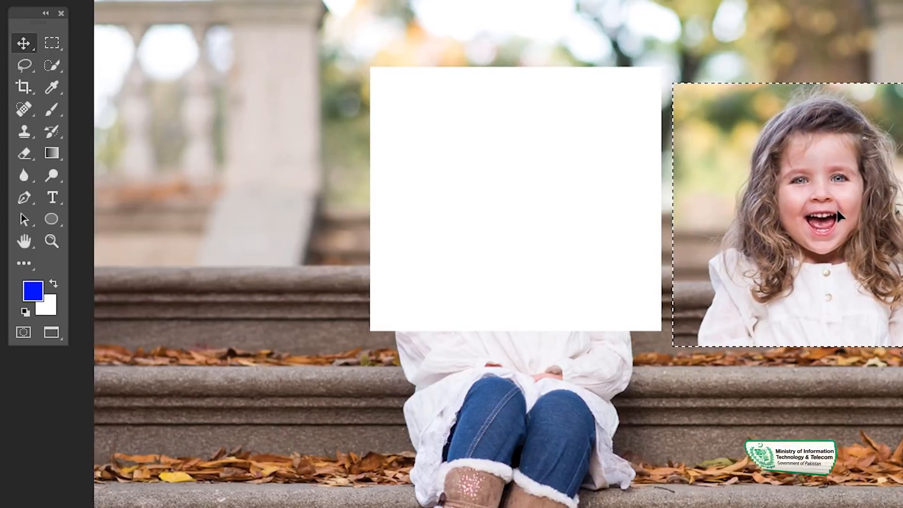
pyautogui.hotkey('ctrl', 'z')
pyautogui.hotkey('ctrl', 'd')
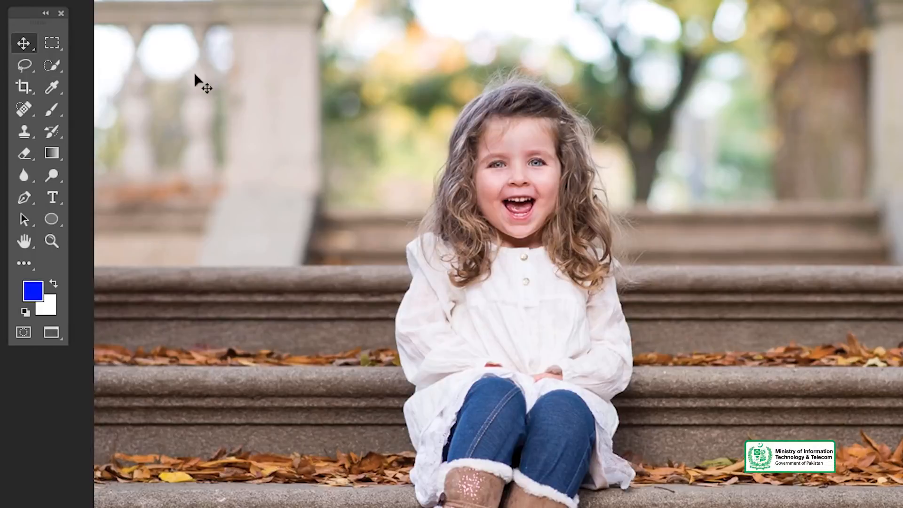
# Step: Draw a circular selection around the girl's head and shoulders with the Elliptical Marquee tool
pyautogui.click(49, 41)
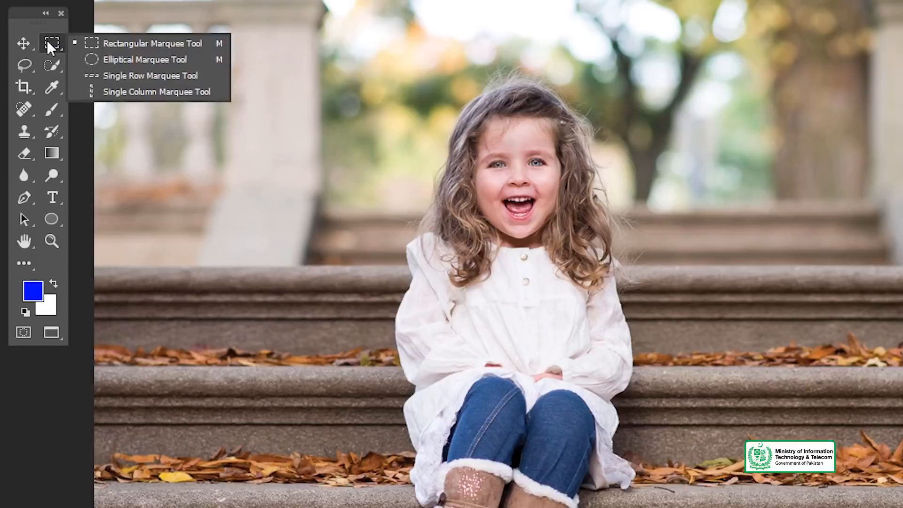
pyautogui.click(94, 62)
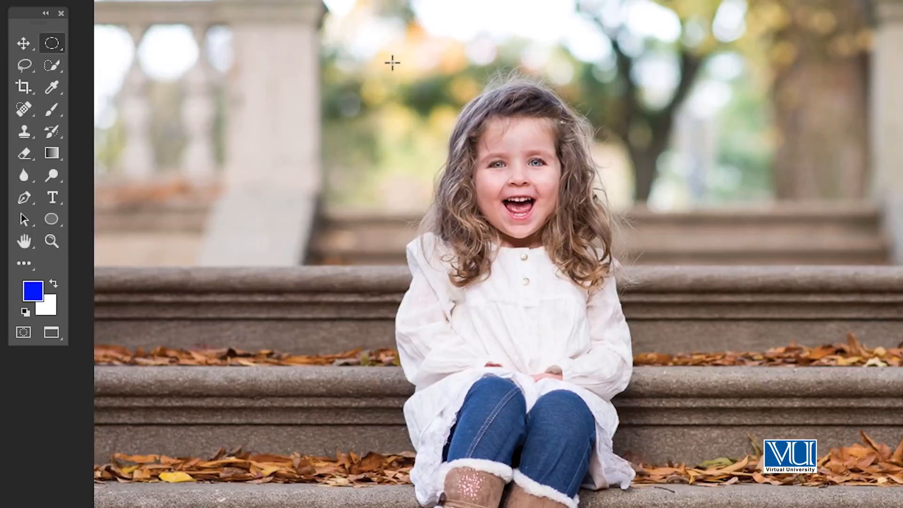
pyautogui.moveTo(396, 69); pyautogui.dragTo(646, 348)
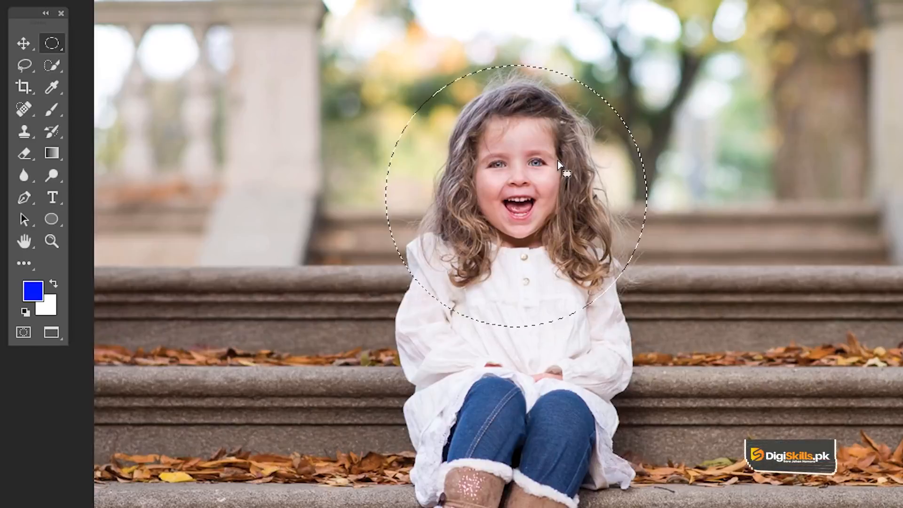
# Step: Fill the circular selection with the white background colour, then undo the fill and deselect
pyautogui.press('v')
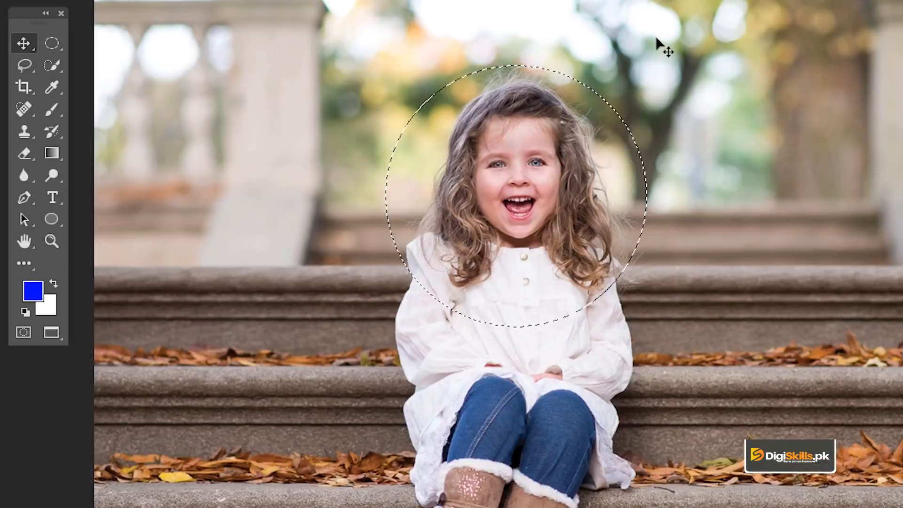
pyautogui.hotkey('ctrl', 'BackSpace')
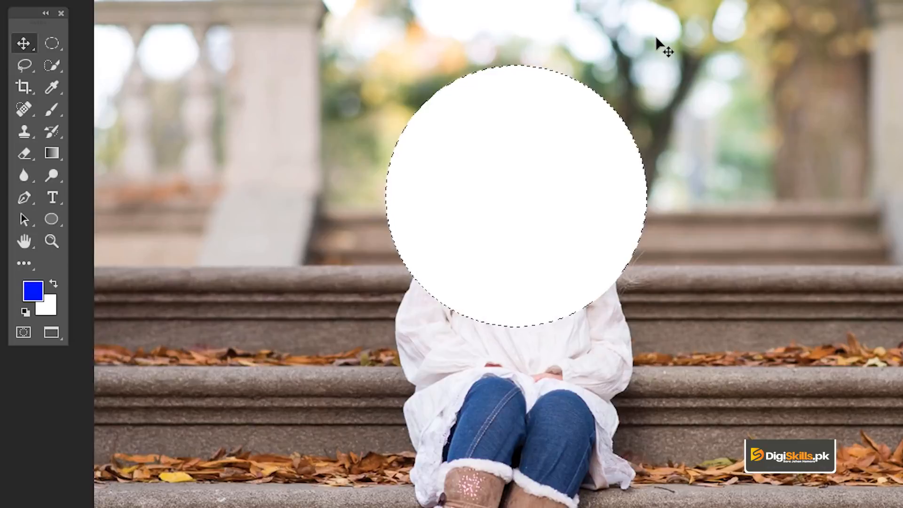
pyautogui.hotkey('ctrl', 'z')
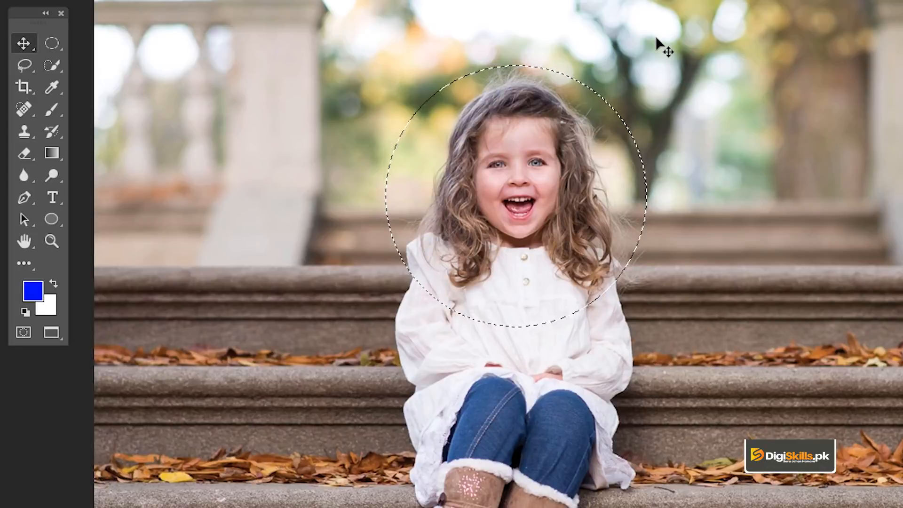
pyautogui.hotkey('ctrl', 'd')
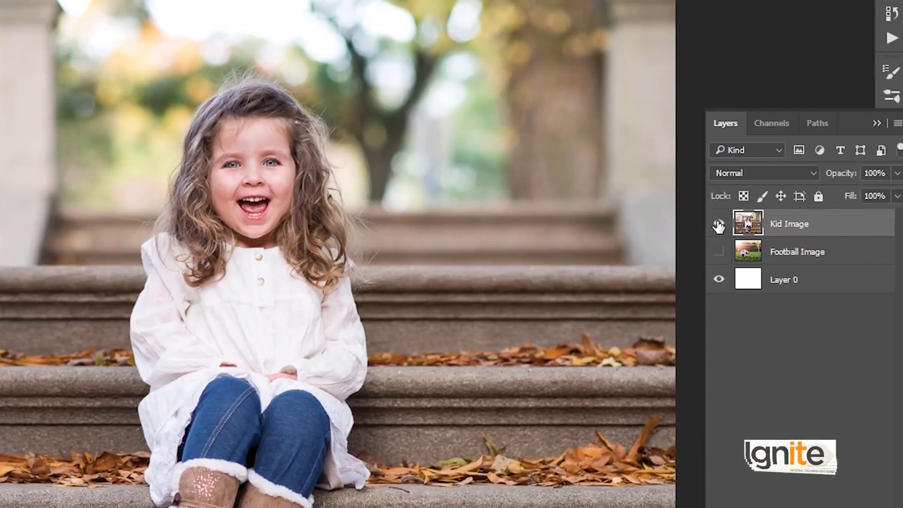
# Step: Hide the Kid Image layer and show the Football Image layer
pyautogui.click(718, 225)
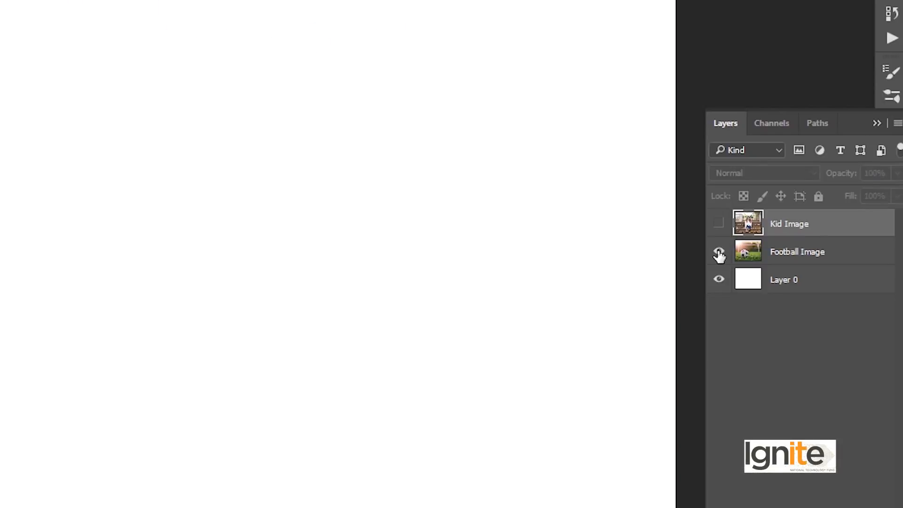
pyautogui.click(719, 253)
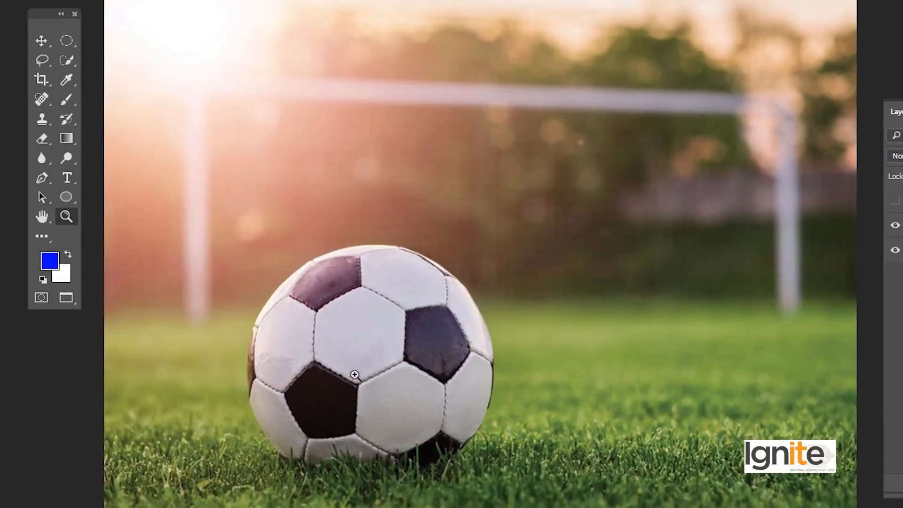
pyautogui.press('v')
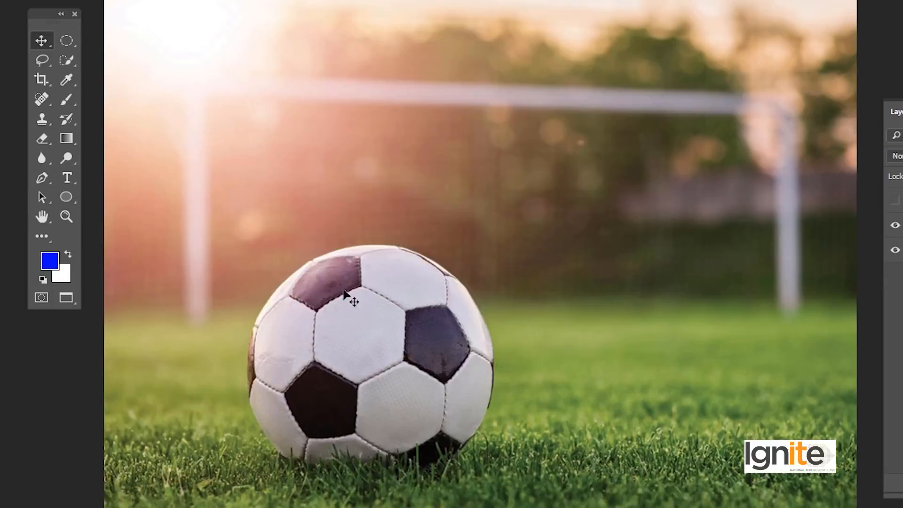
# Step: Draw an elliptical marquee selection that encloses the football on the grass
pyautogui.click(65, 42)
pyautogui.rightClick(65, 42)
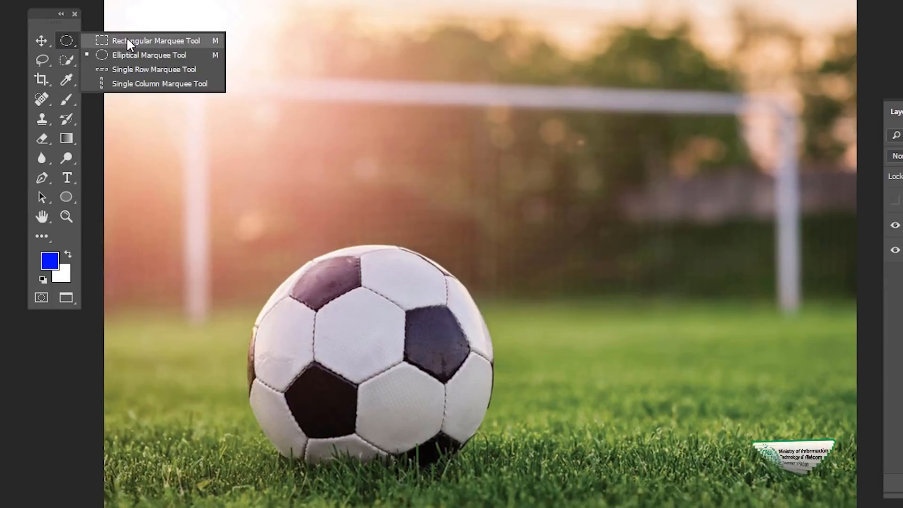
pyautogui.click(127, 52)
pyautogui.moveTo(269, 271); pyautogui.dragTo(496, 480)
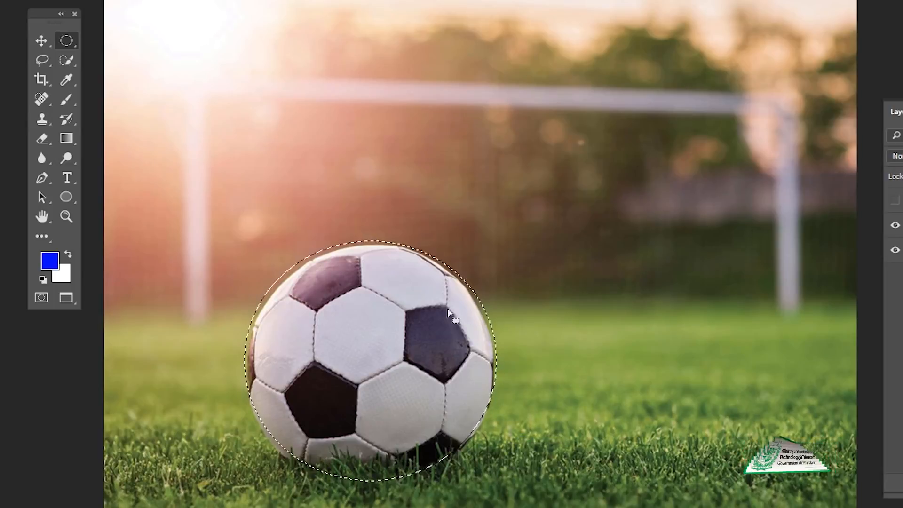
# Step: Try deleting the selected football area and moving it towards the goal's far post, undoing each change
pyautogui.press('v')
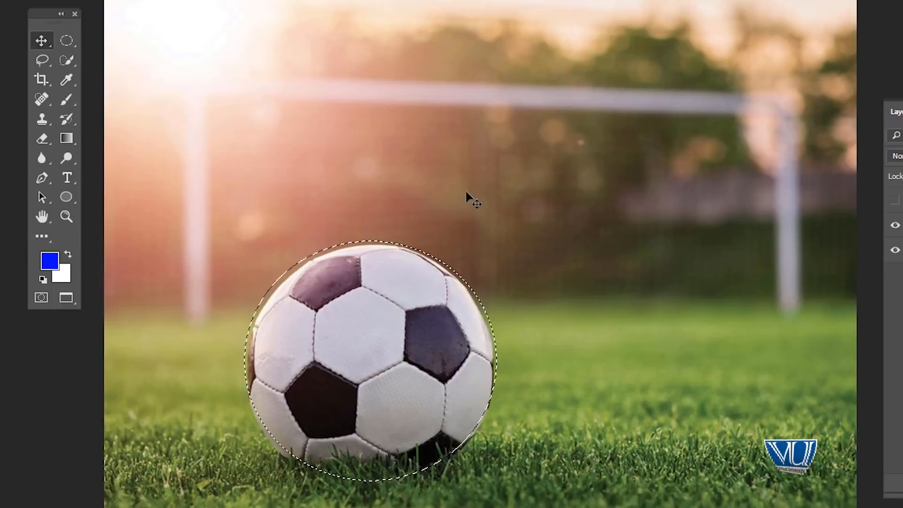
pyautogui.press('Delete')
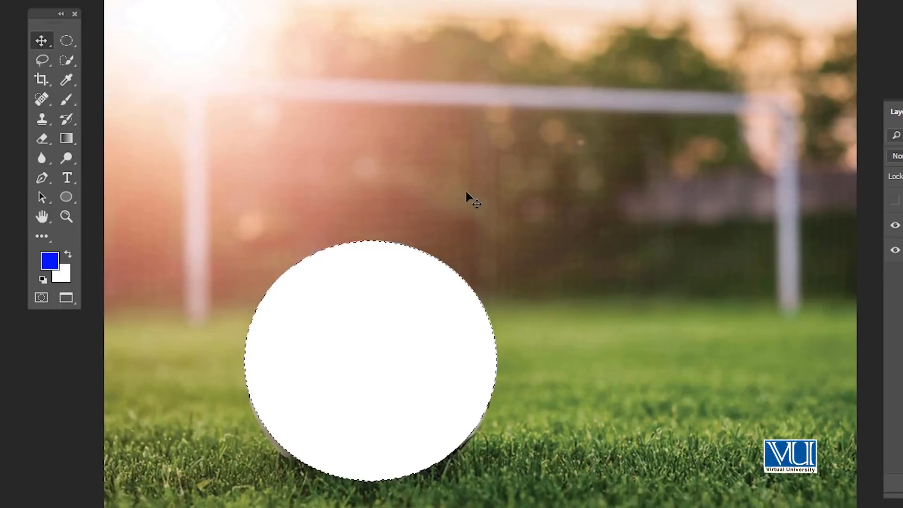
pyautogui.hotkey('ctrl', 'z')
pyautogui.moveTo(336, 358); pyautogui.dragTo(630, 305)
pyautogui.hotkey('ctrl', 'z')
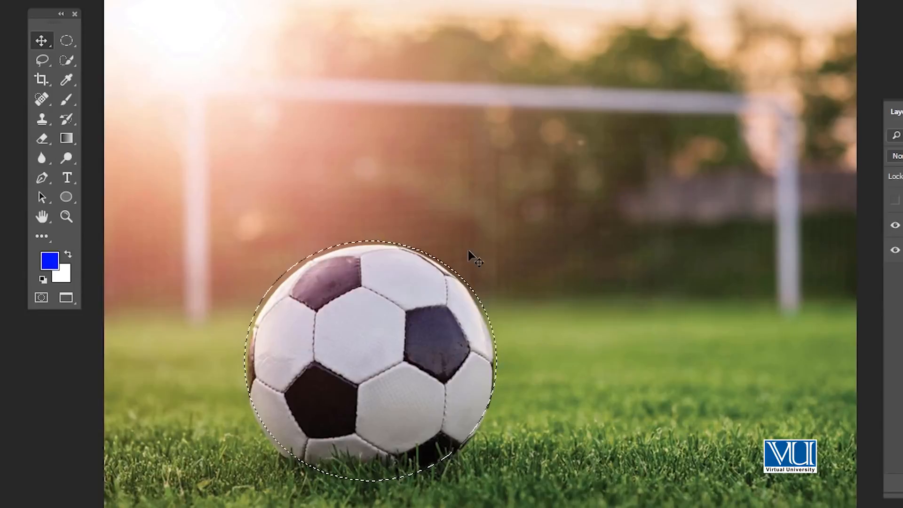
# Step: Deselect the football and select a single-pixel row across the sky near the image's upper edge with the Single Row Marquee
pyautogui.hotkey('ctrl', 'd')
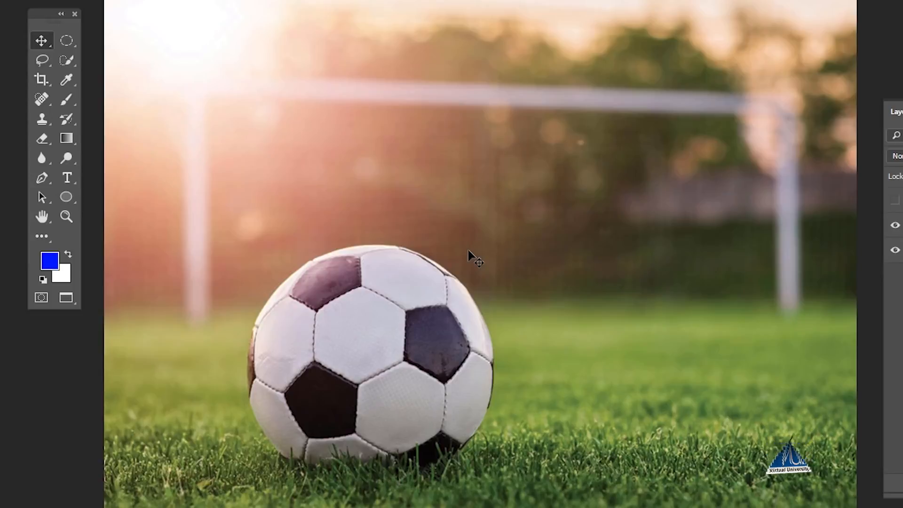
pyautogui.click(70, 39)
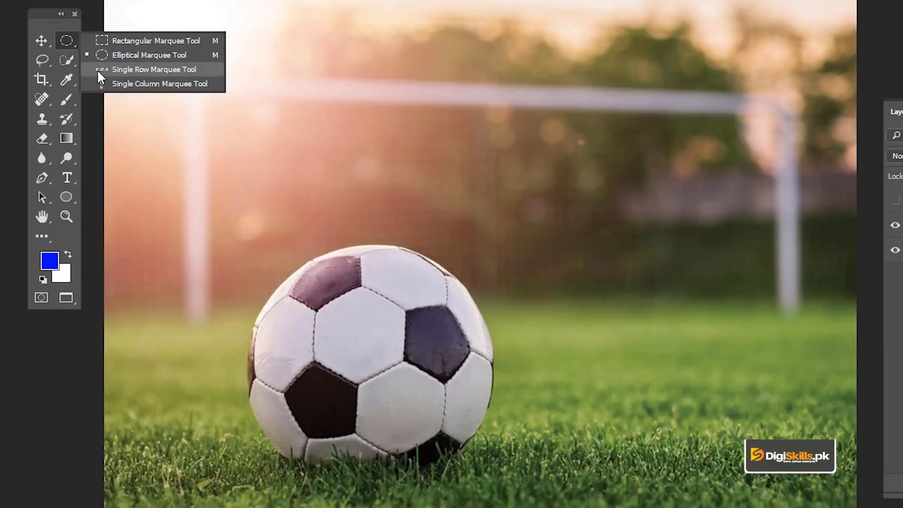
pyautogui.click(126, 70)
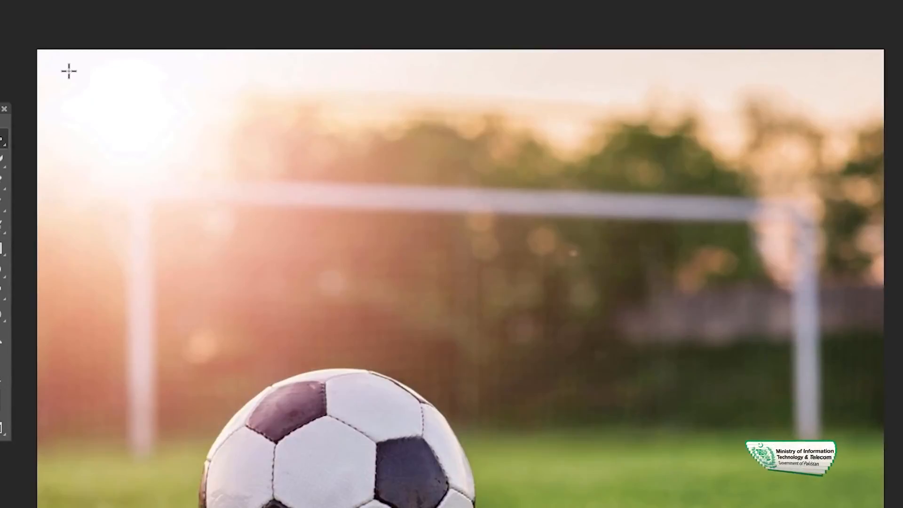
pyautogui.click(68, 71)
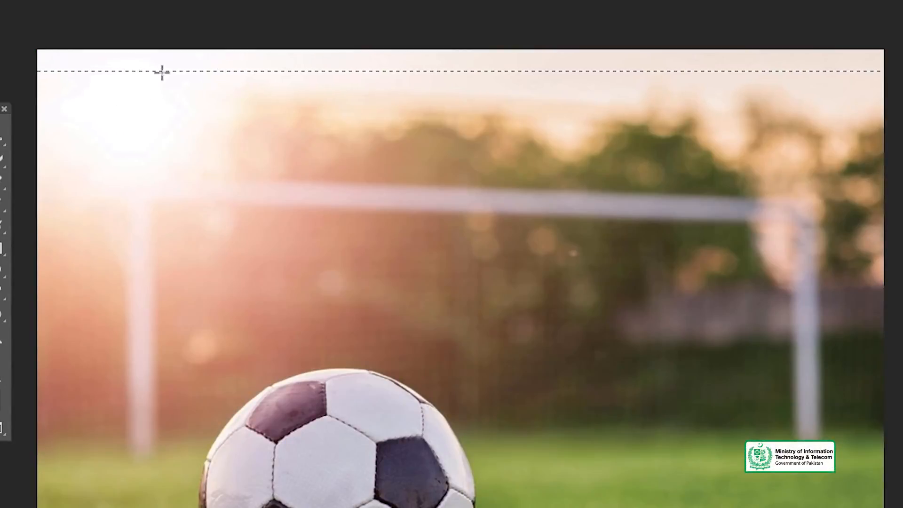
# Step: Delete the selected pixel row in the sky from the Football Image layer and deselect
pyautogui.press('z')
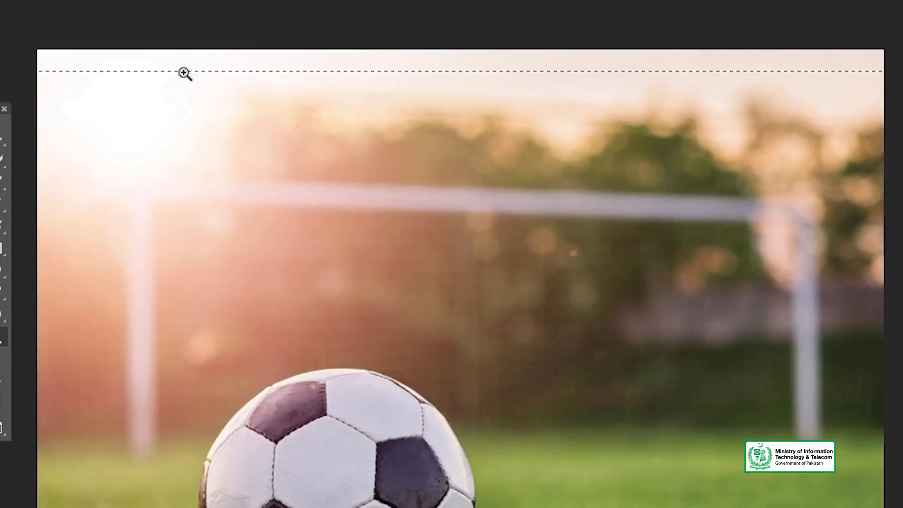
pyautogui.click(184, 72)
pyautogui.click(274, 75)
pyautogui.click(274, 74)
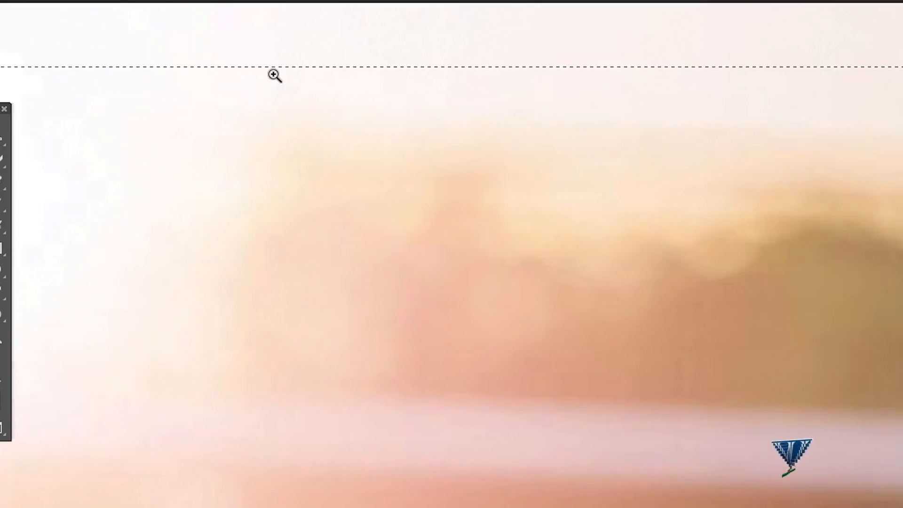
pyautogui.press('v')
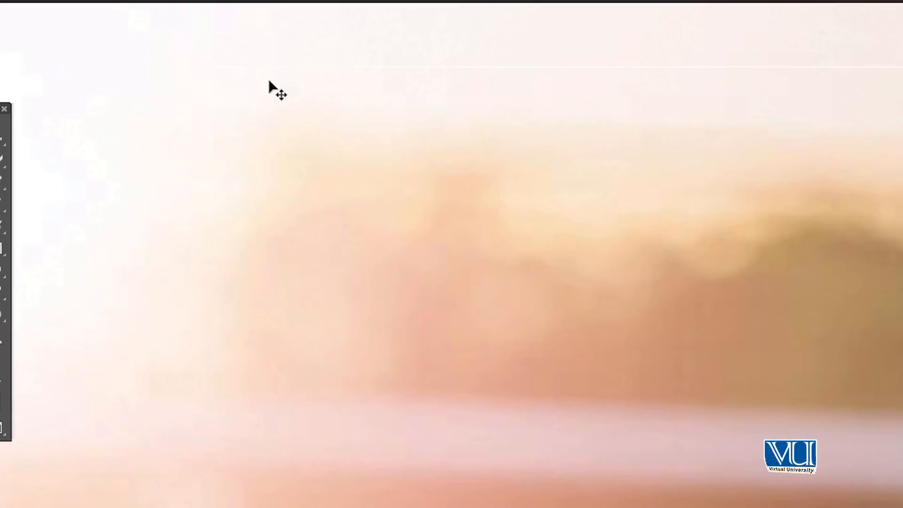
# Step: Examine the deleted one-pixel row in the sky up close
pyautogui.click(273, 82)
pyautogui.click(287, 70)
pyautogui.click(289, 49)
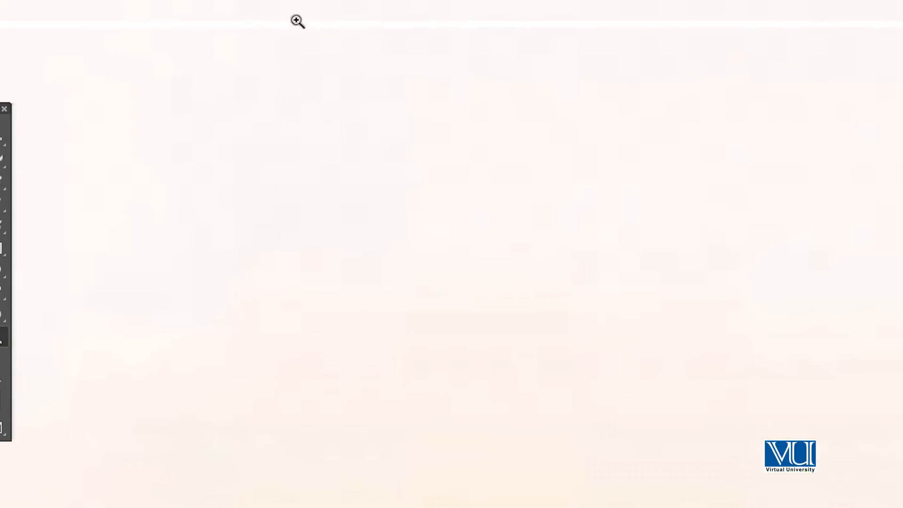
pyautogui.keyDown('alt'); pyautogui.click(342, 139); pyautogui.keyUp('alt')
pyautogui.keyDown('alt'); pyautogui.click(343, 140); pyautogui.keyUp('alt')
pyautogui.keyDown('alt'); pyautogui.click(342, 140); pyautogui.keyUp('alt')
pyautogui.keyDown('alt'); pyautogui.click(343, 139); pyautogui.keyUp('alt')
pyautogui.keyDown('alt'); pyautogui.click(343, 139); pyautogui.keyUp('alt')
pyautogui.keyDown('alt'); pyautogui.click(343, 139); pyautogui.keyUp('alt')
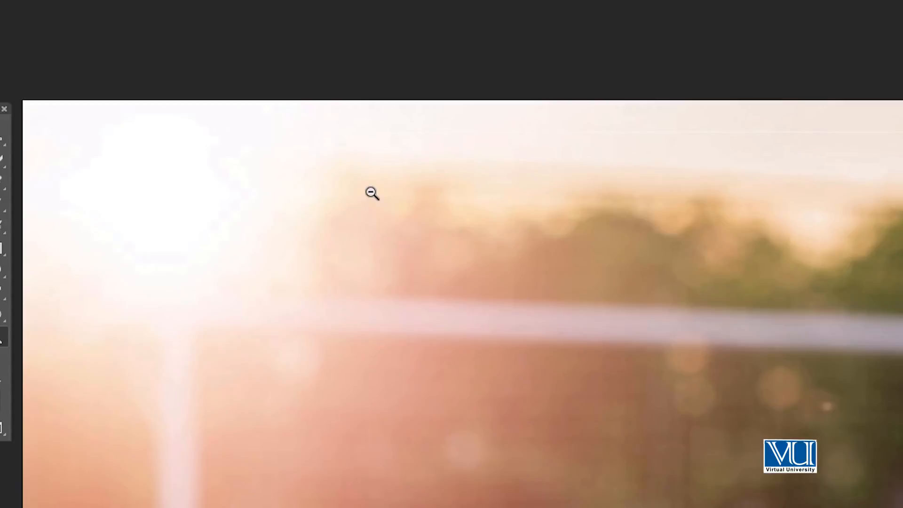
# Step: Cut successive single-pixel rows out of the Football Image layer, from the sky to just below the goal's crossbar, using the Single Row Marquee
pyautogui.rightClick(1, 143)
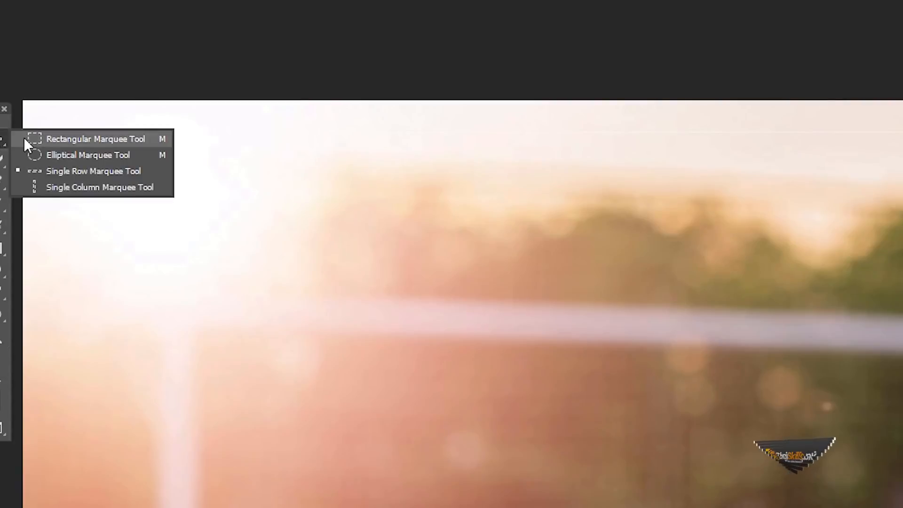
pyautogui.click(40, 169)
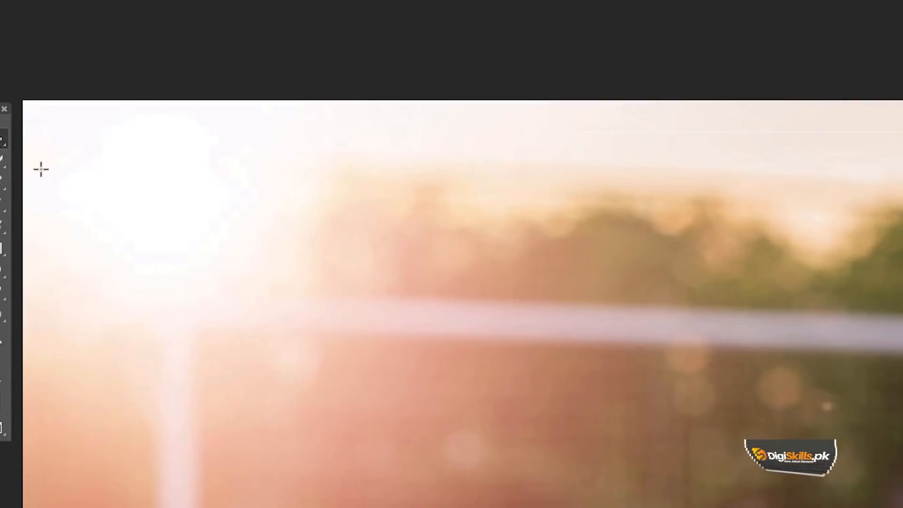
pyautogui.click(26, 147)
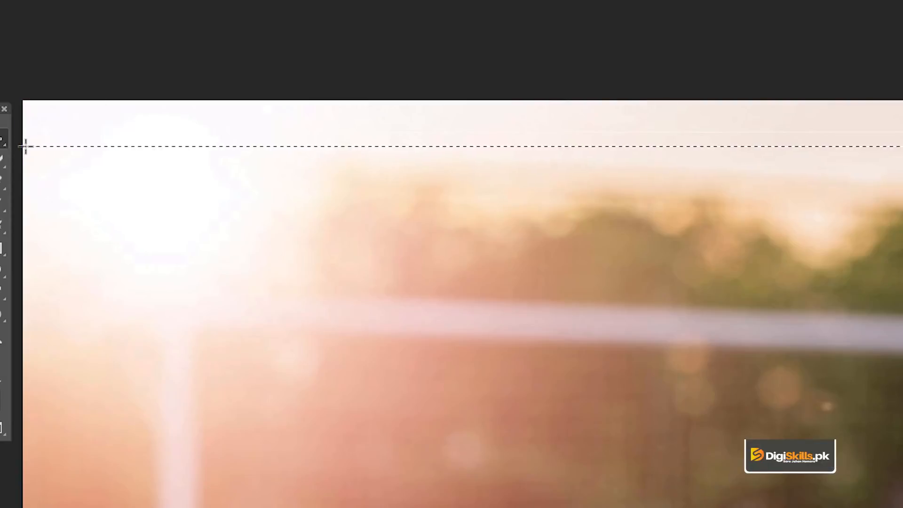
pyautogui.click(28, 181)
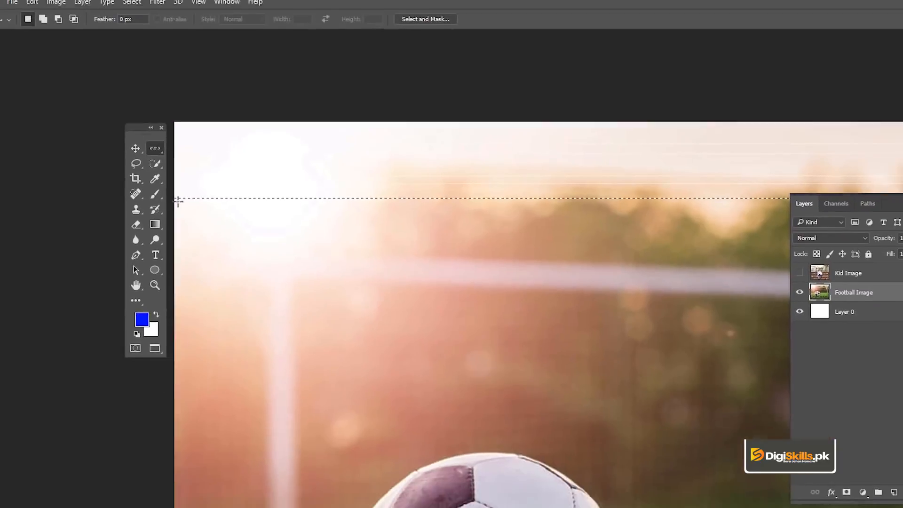
pyautogui.moveTo(188, 232); pyautogui.dragTo(191, 313)
pyautogui.click(189, 289)
pyautogui.click(192, 328)
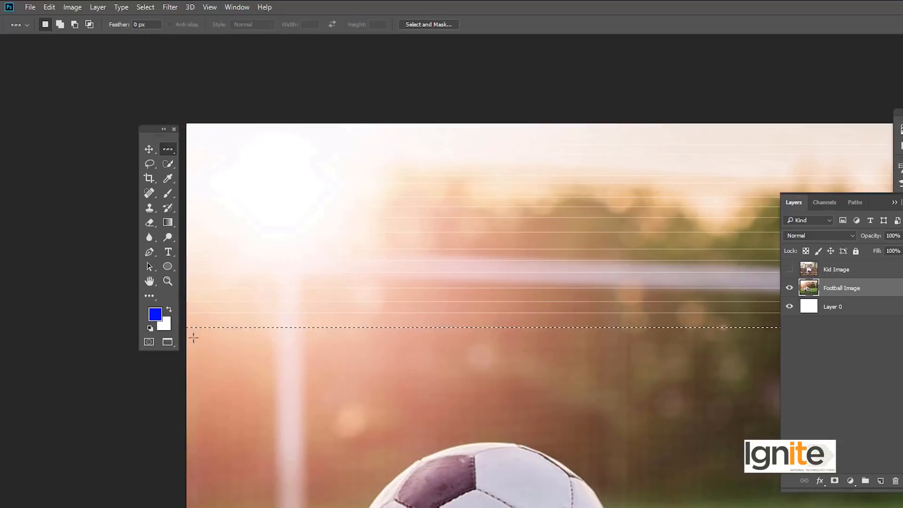
# Step: Delete more single-pixel rows at roughly even spacing from below the crossbar down through the upper part of the football
pyautogui.click(190, 349)
pyautogui.press('Delete')
pyautogui.click(186, 370)
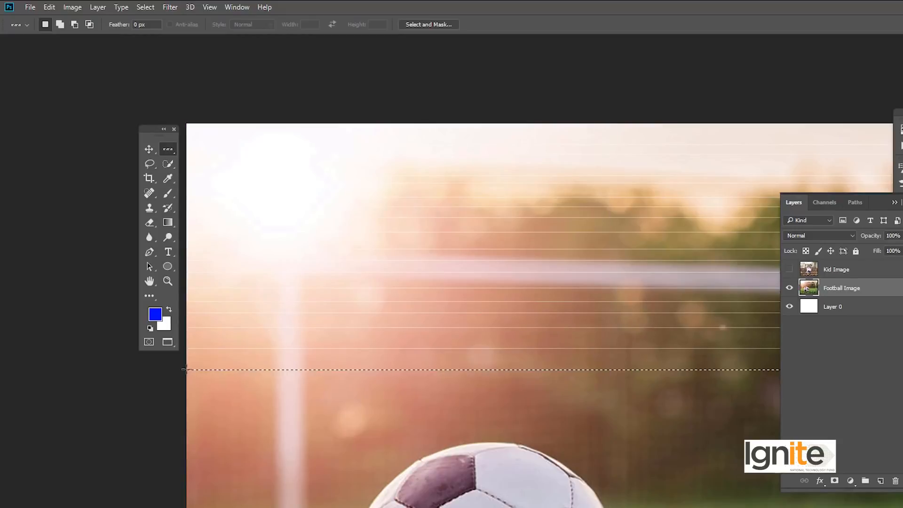
pyautogui.press('Delete')
pyautogui.press('Delete')
pyautogui.click(187, 407)
pyautogui.press('Delete')
pyautogui.click(188, 421)
pyautogui.press('Delete')
pyautogui.click(188, 443)
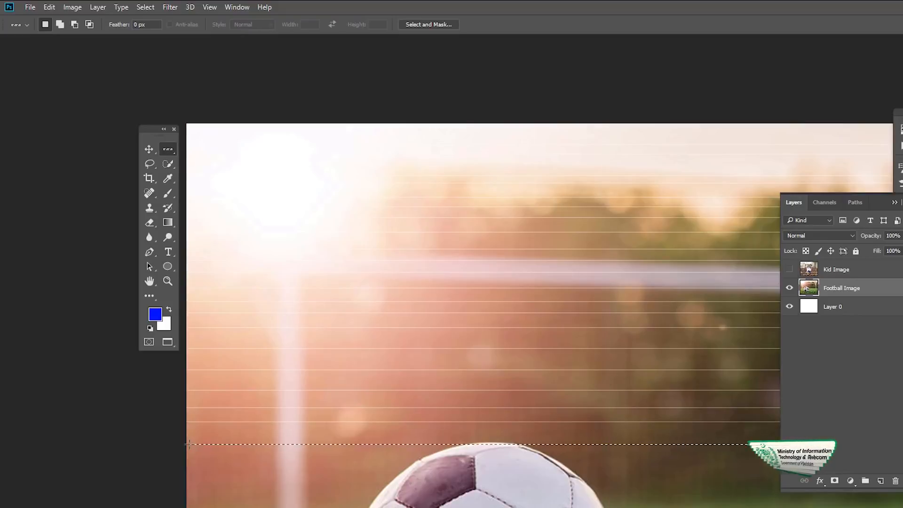
pyautogui.press('Delete')
pyautogui.click(186, 470)
pyautogui.press('Delete')
pyautogui.click(187, 494)
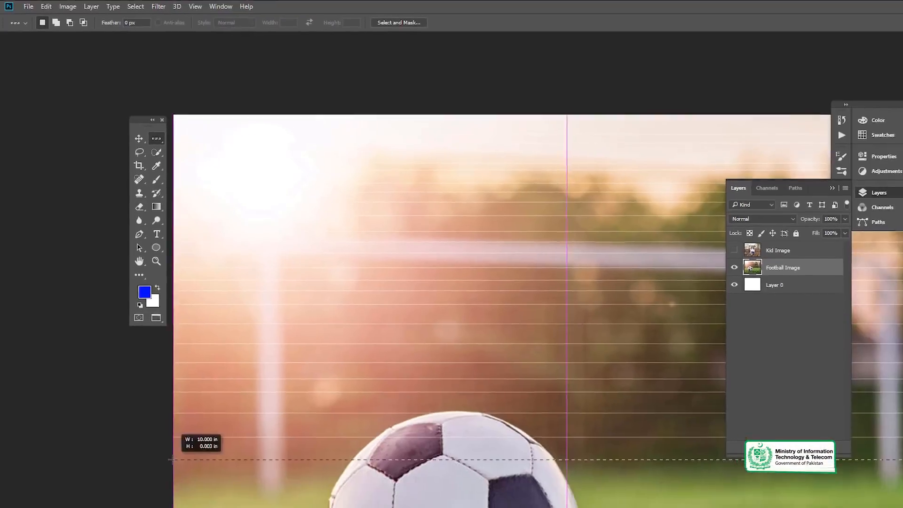
pyautogui.press('Delete')
pyautogui.click(158, 431)
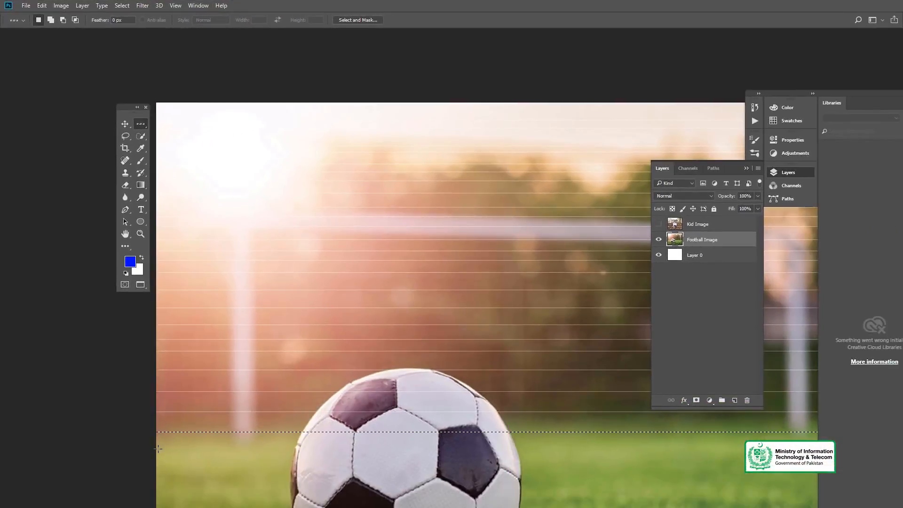
pyautogui.press('Delete')
pyautogui.click(158, 449)
pyautogui.press('Delete')
pyautogui.click(158, 498)
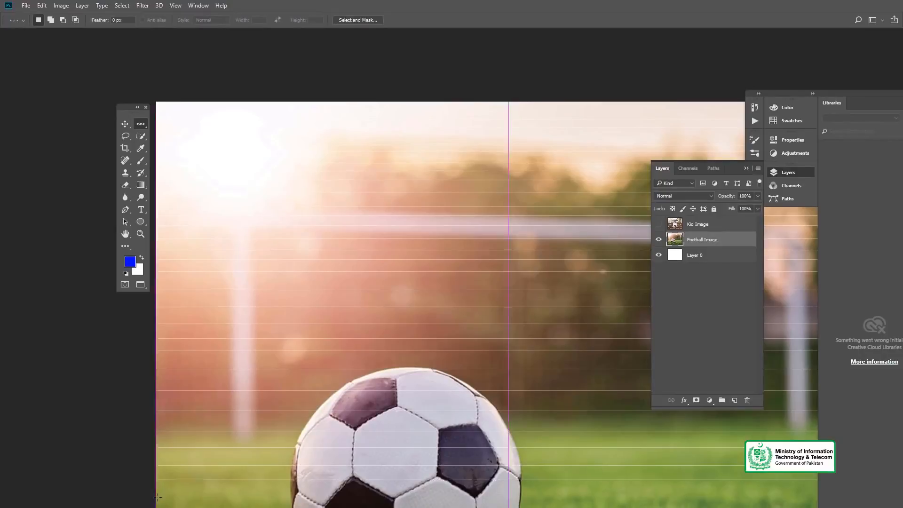
# Step: Delete single-pixel rows with the Single Row Marquee across the lower half of the football and the grass, down to the image's lower edge
pyautogui.press('b')
pyautogui.press('space')
pyautogui.moveTo(217, 414); pyautogui.dragTo(231, 205)
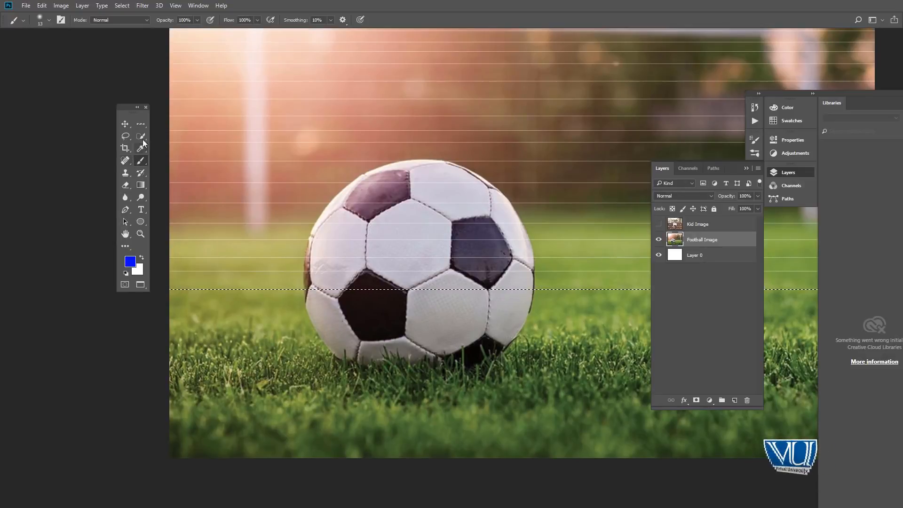
pyautogui.click(143, 123)
pyautogui.click(195, 142)
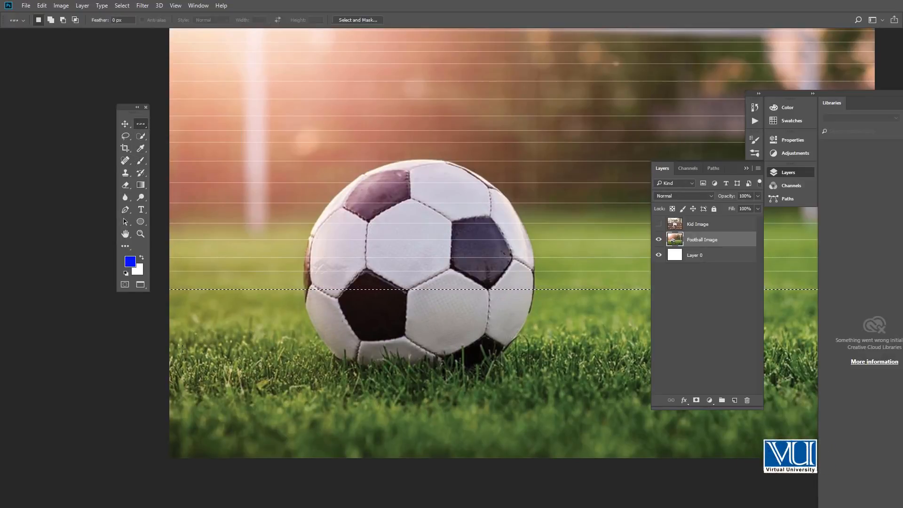
pyautogui.click(169, 313)
pyautogui.press('Delete')
pyautogui.click(170, 350)
pyautogui.press('Delete')
pyautogui.click(171, 379)
pyautogui.press('Delete')
pyautogui.click(172, 411)
pyautogui.press('Delete')
pyautogui.click(172, 431)
pyautogui.press('Delete')
pyautogui.click(172, 446)
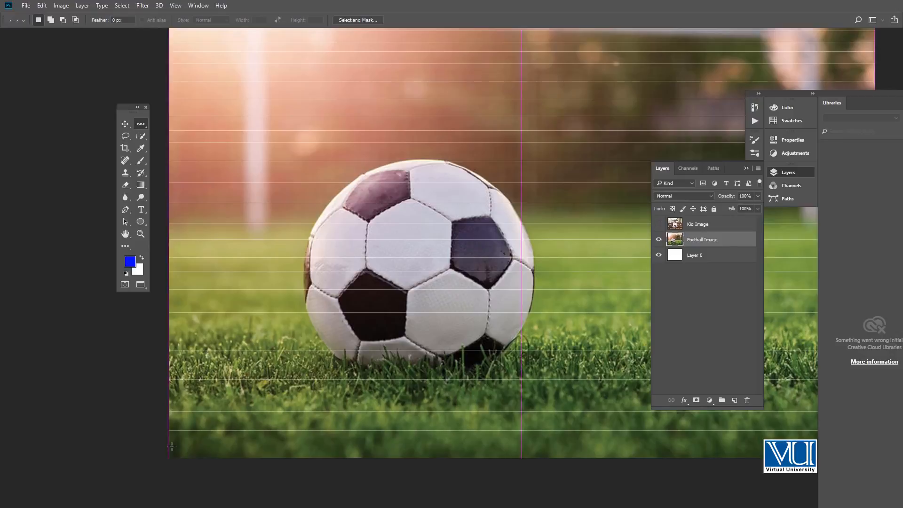
pyautogui.press('Delete')
# Step: Delete additional single-pixel rows in the wider gaps across the grass and the middle of the football
pyautogui.click(170, 396)
pyautogui.press('Delete')
pyautogui.click(171, 359)
pyautogui.press('Delete')
pyautogui.press('Delete')
pyautogui.click(175, 246)
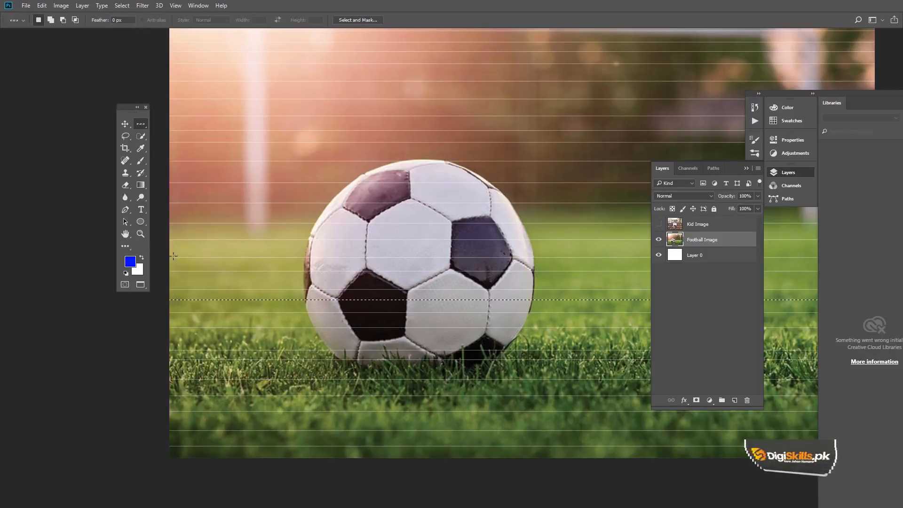
pyautogui.press('Delete')
pyautogui.click(168, 300)
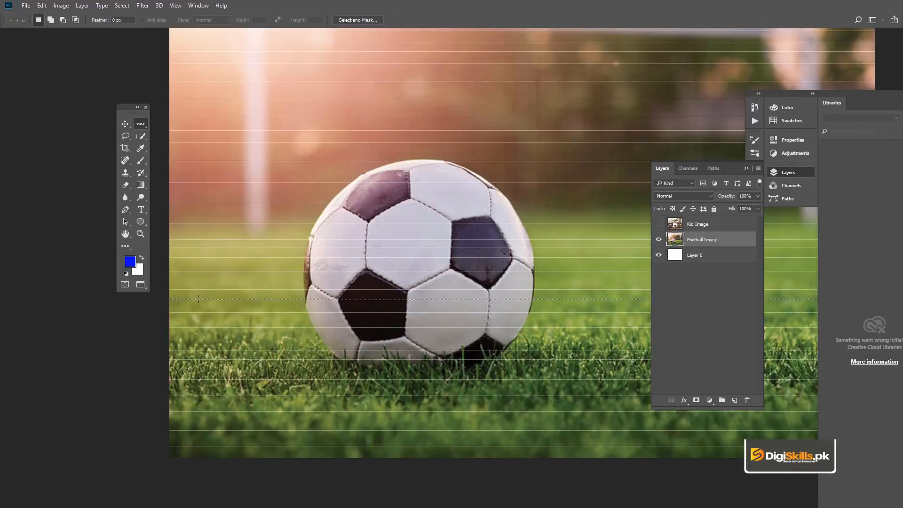
pyautogui.press('Delete')
# Step: Deselect and examine the deleted rows up close across the football, the grass and the sky
pyautogui.press('v')
pyautogui.scroll(3, 407, 226)
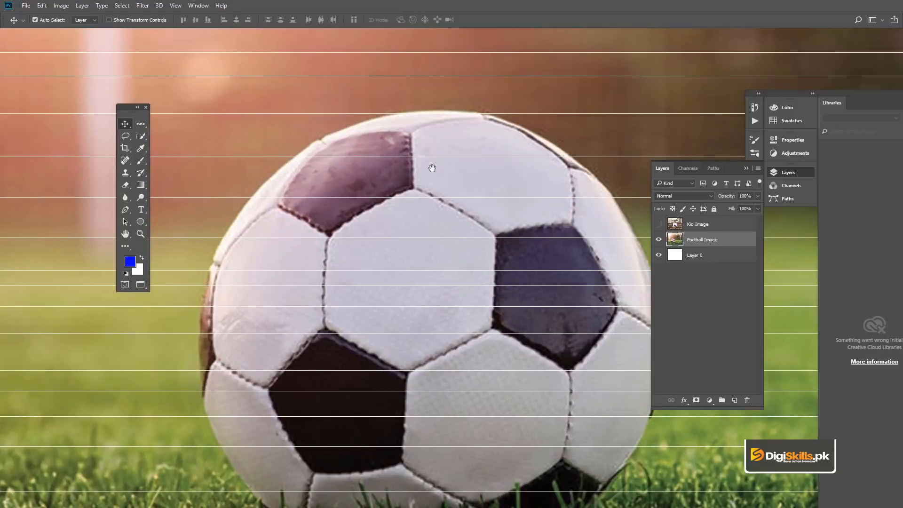
pyautogui.moveTo(432, 168); pyautogui.dragTo(426, 268)
pyautogui.moveTo(419, 226); pyautogui.dragTo(394, 113)
pyautogui.moveTo(389, 311); pyautogui.dragTo(382, 188)
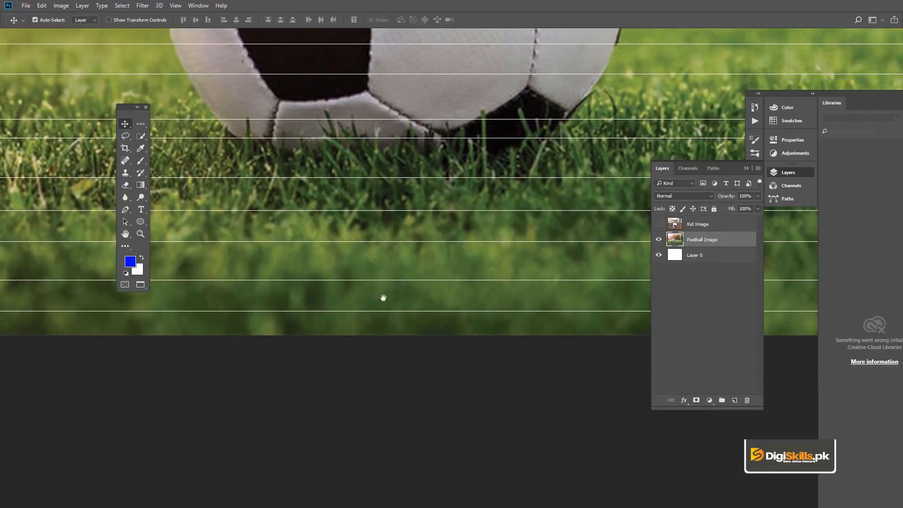
pyautogui.scroll(15, 383, 298)
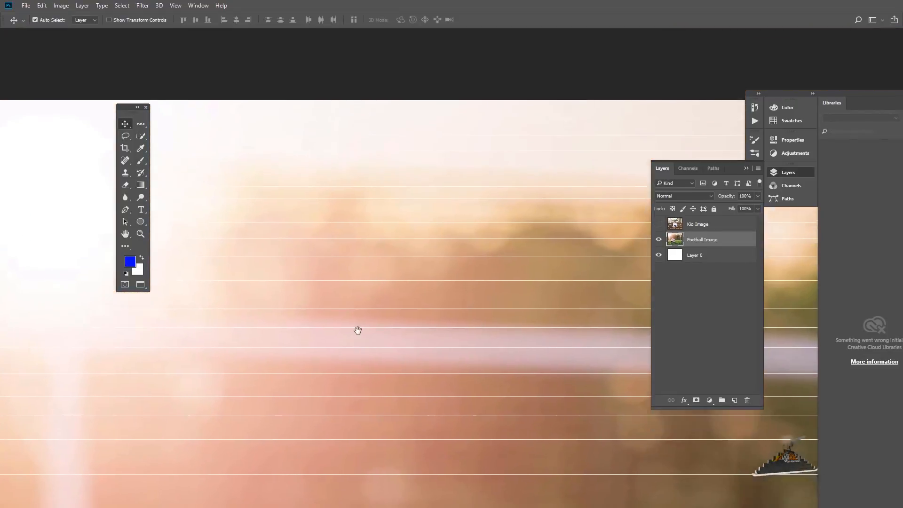
pyautogui.press('z')
pyautogui.scroll(-3, 363, 229)
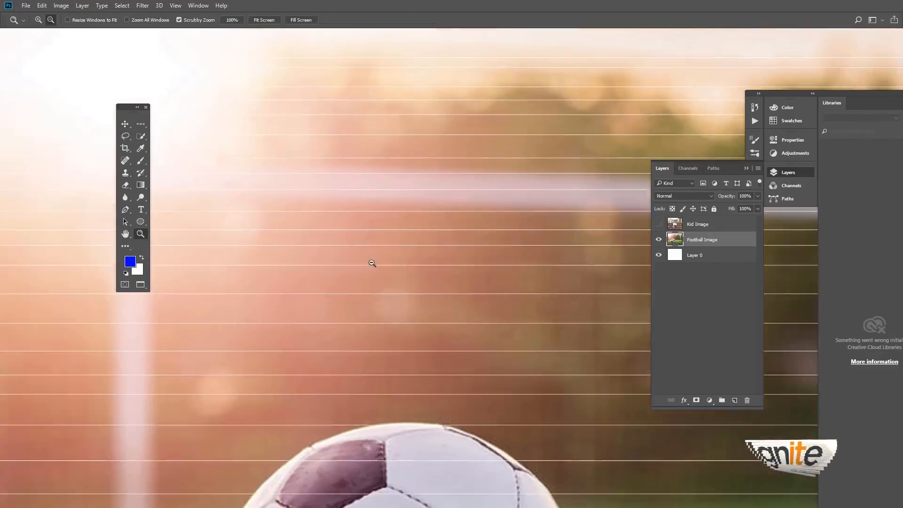
pyautogui.keyDown('alt'); pyautogui.click(373, 263); pyautogui.keyUp('alt')
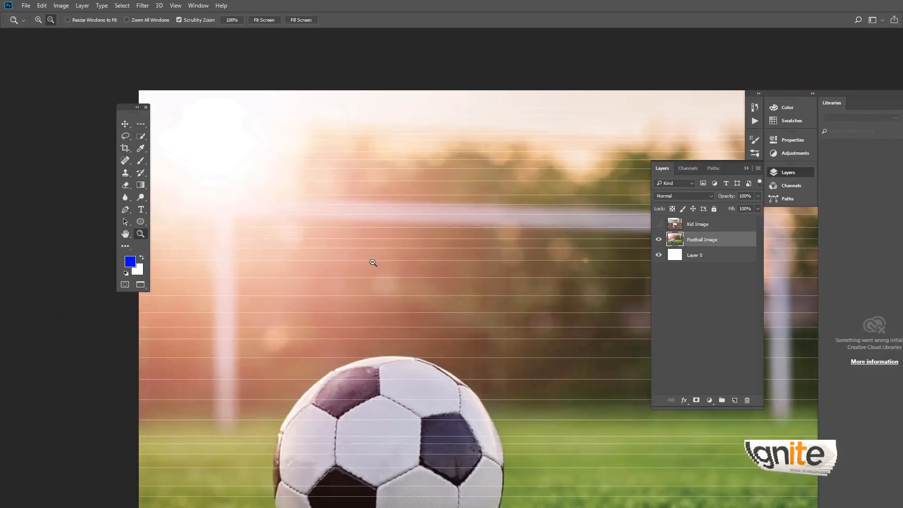
# Step: Delete single-pixel columns with the Single Column Marquee from the image's left edge to just past the left goalpost
pyautogui.press('g')
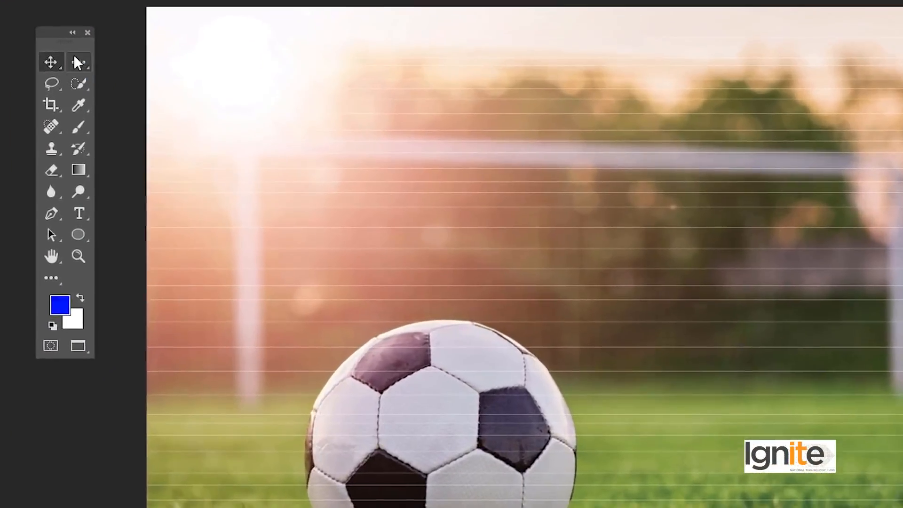
pyautogui.click(139, 121)
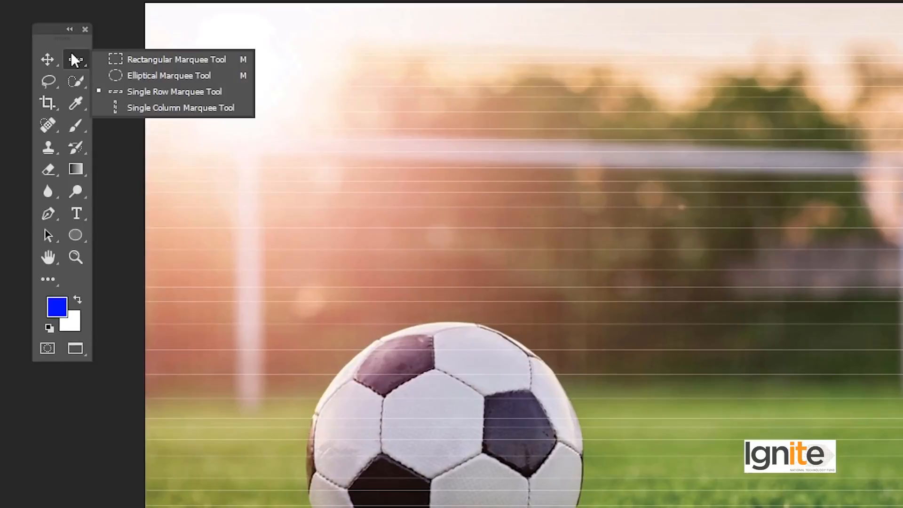
pyautogui.click(130, 109)
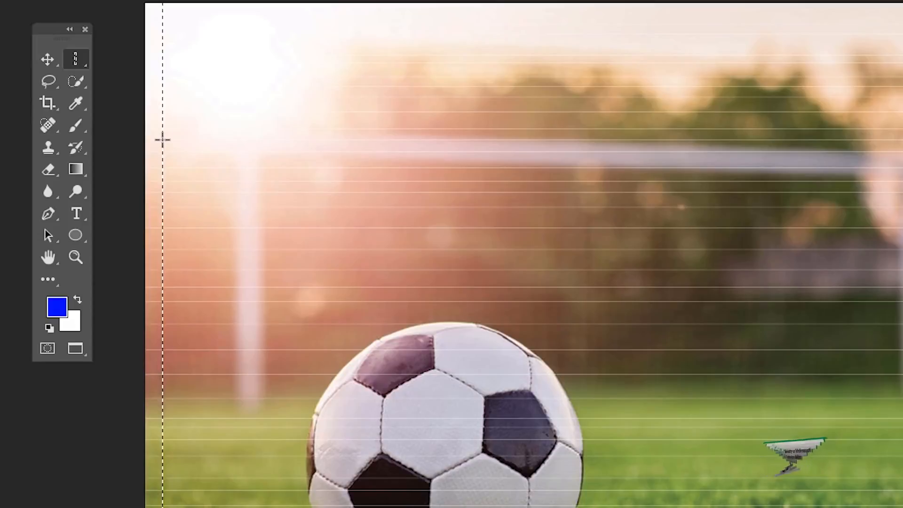
pyautogui.click(179, 135)
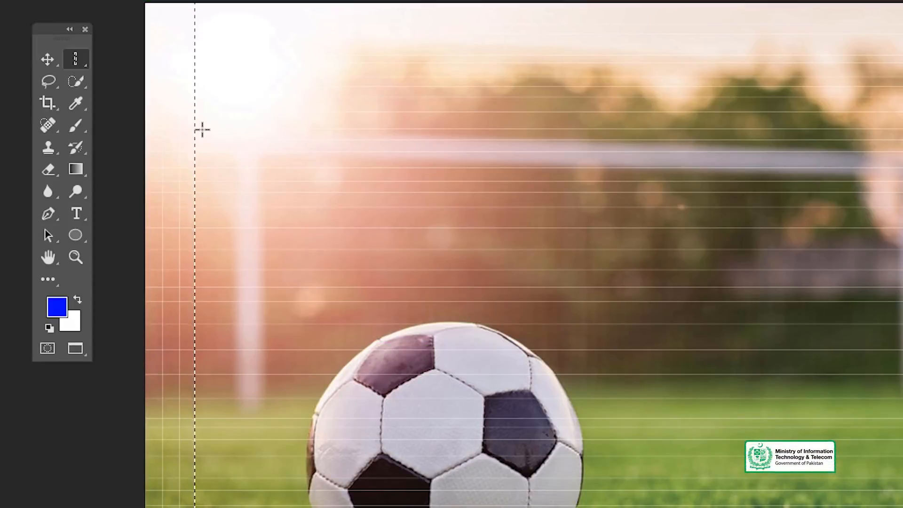
pyautogui.click(247, 127)
pyautogui.click(278, 127)
pyautogui.click(290, 127)
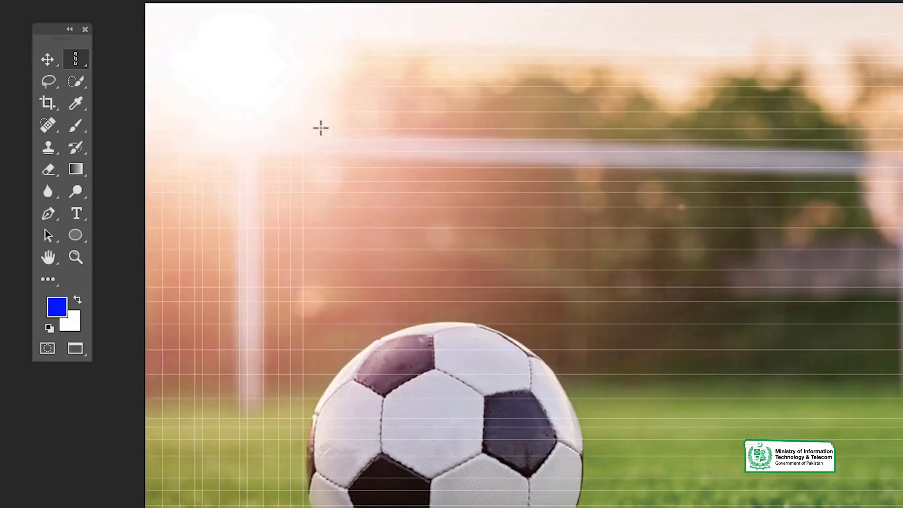
# Step: Delete more single-pixel columns at roughly even spacing across the width of the football, filling the wider gap near its left side
pyautogui.click(342, 125)
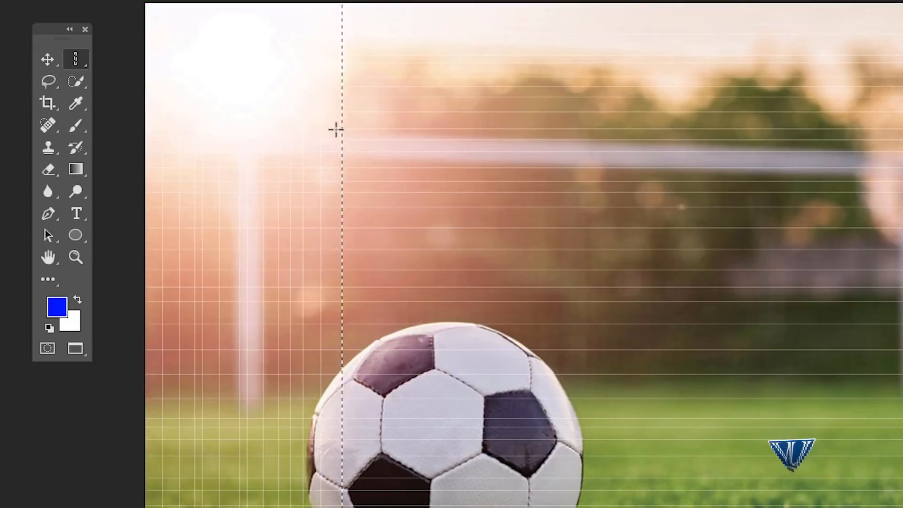
pyautogui.click(353, 123)
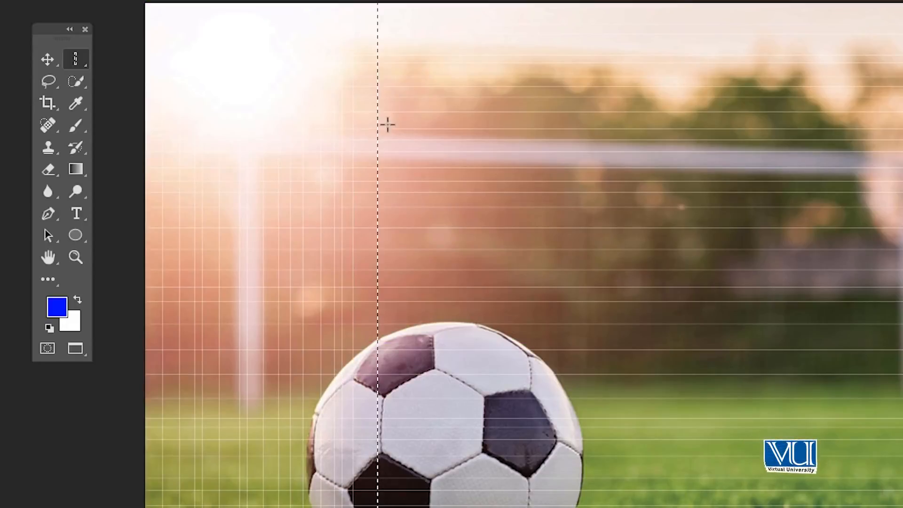
pyautogui.click(404, 124)
pyautogui.click(367, 125)
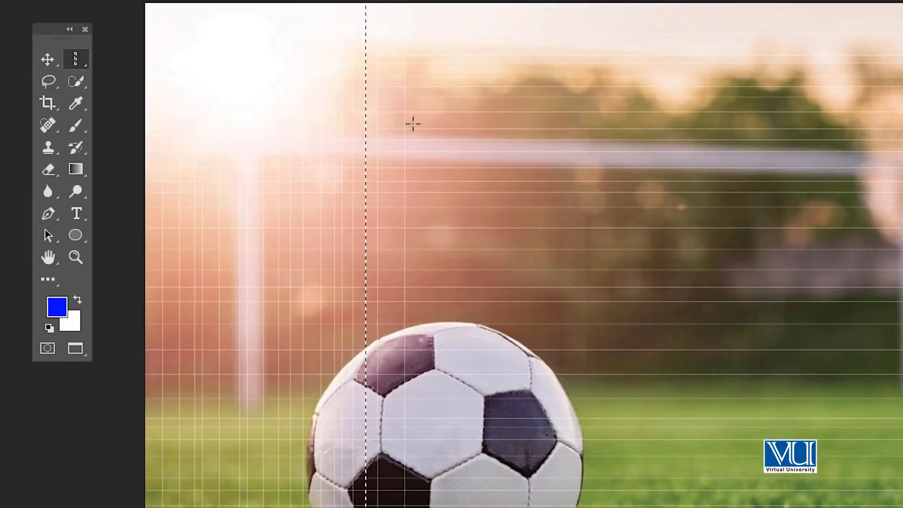
pyautogui.click(446, 120)
pyautogui.click(492, 120)
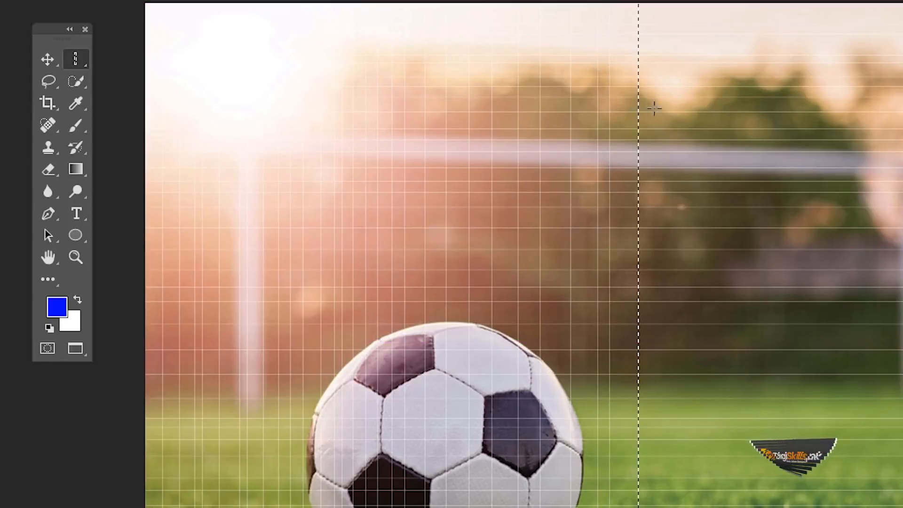
# Step: Delete single-pixel columns from beyond the football across the right goalpost to the image's right edge, and clear the selection
pyautogui.click(692, 101)
pyautogui.click(716, 96)
pyautogui.click(738, 96)
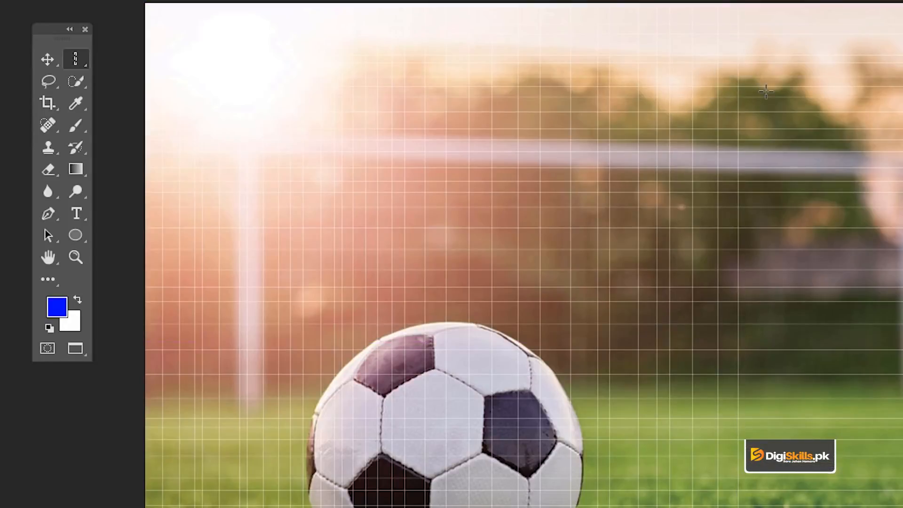
pyautogui.click(795, 88)
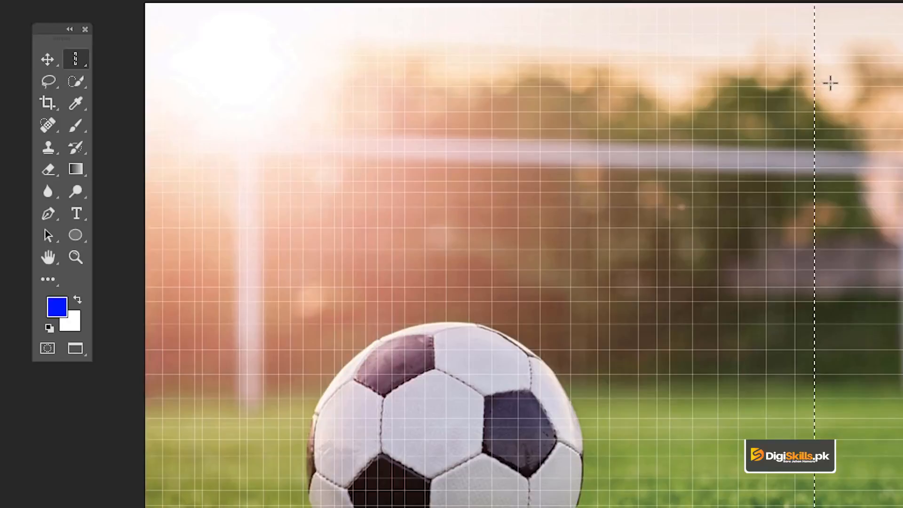
pyautogui.click(866, 82)
pyautogui.click(892, 78)
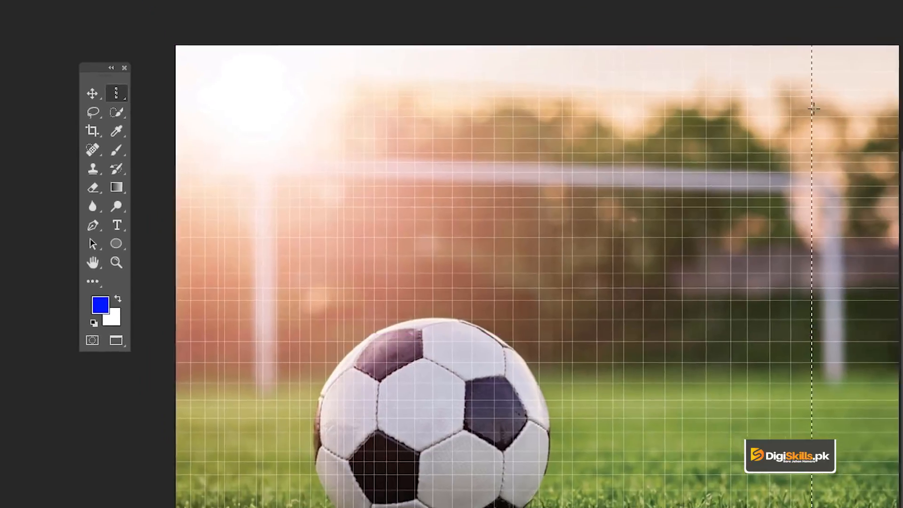
pyautogui.click(759, 136)
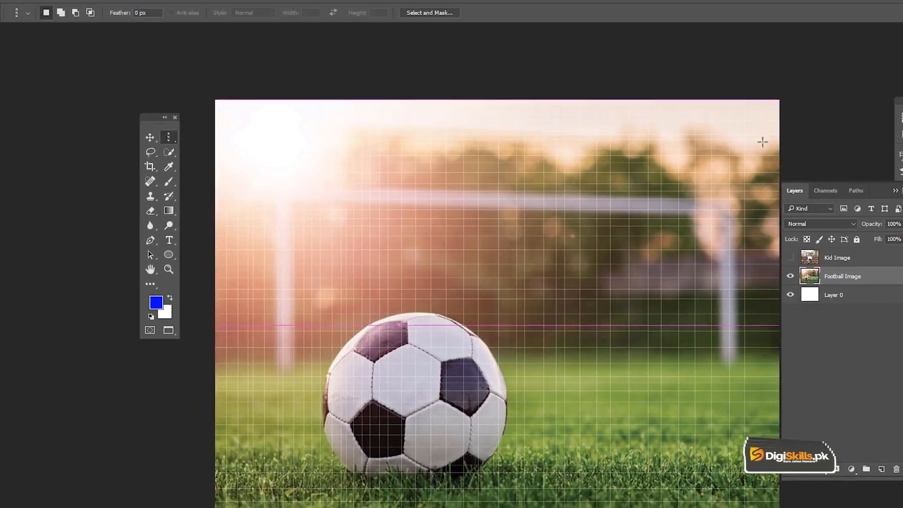
pyautogui.click(762, 142)
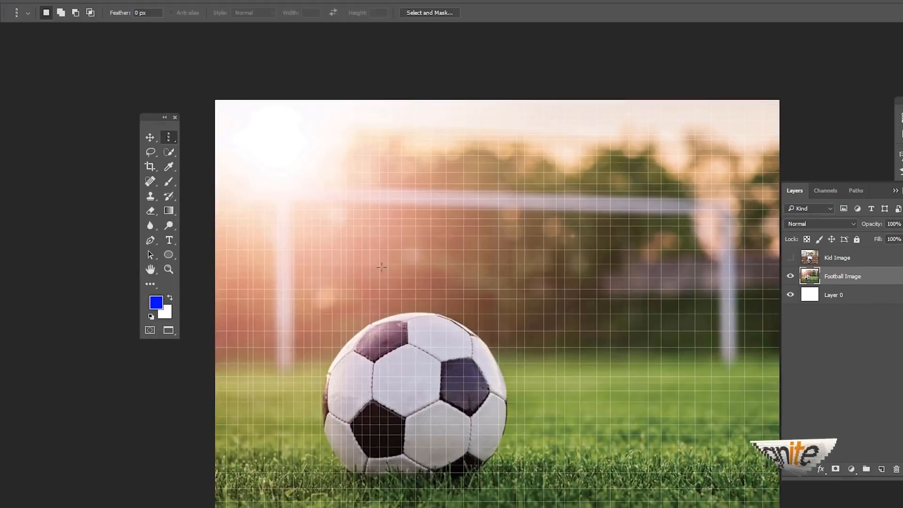
# Step: Examine the grid of deleted rows and columns up close around the football, and return to the wider view with the Move tool
pyautogui.hotkey('ctrl', 'space')
pyautogui.keyDown('ctrl'); pyautogui.click(459, 268); pyautogui.keyUp('ctrl')
pyautogui.moveTo(459, 257); pyautogui.dragTo(470, 220)
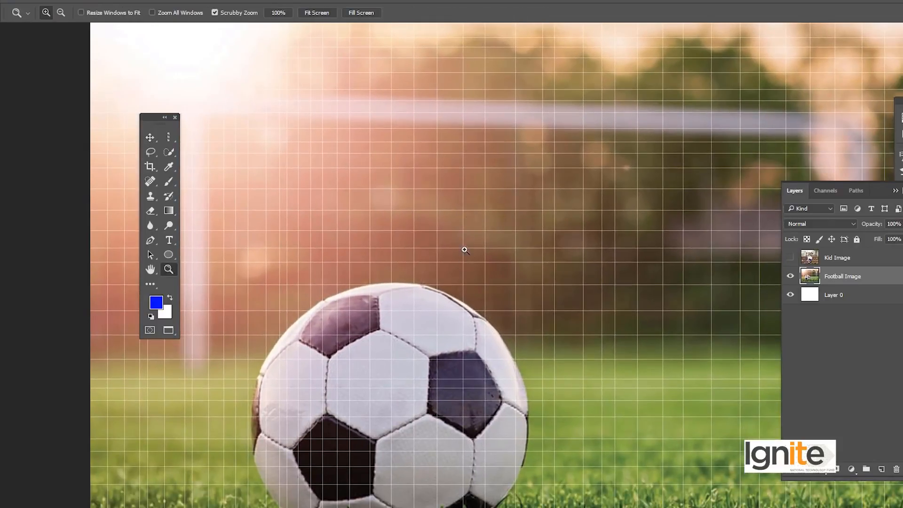
pyautogui.keyDown('alt'); pyautogui.click(461, 264); pyautogui.keyUp('alt')
pyautogui.click(459, 250)
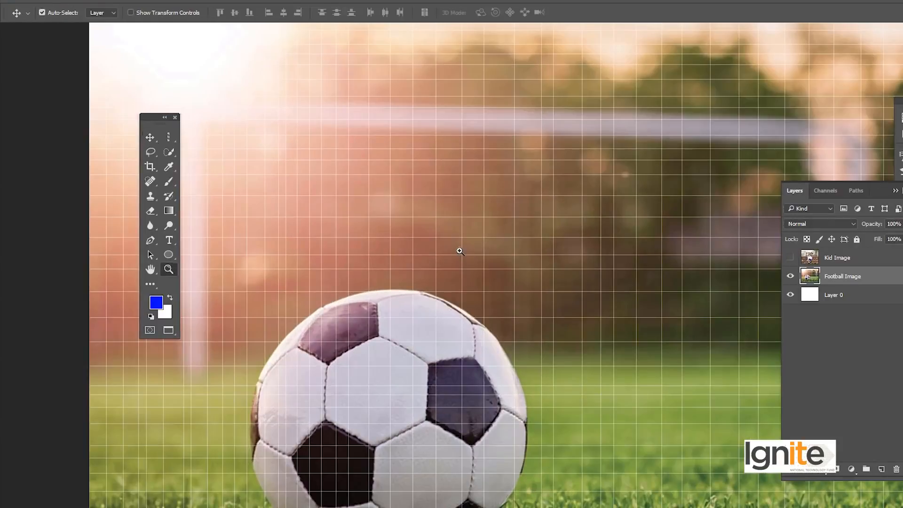
pyautogui.keyDown('alt'); pyautogui.click(464, 252); pyautogui.keyUp('alt')
pyautogui.press('v')
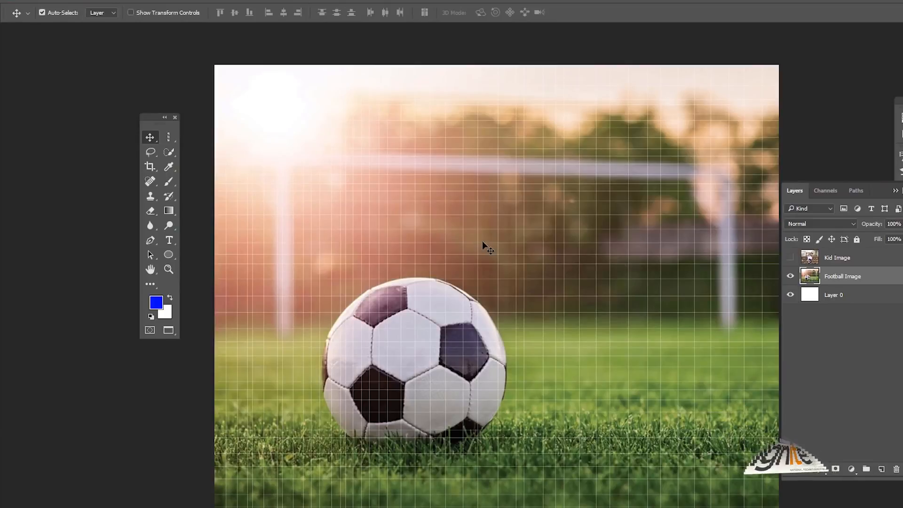